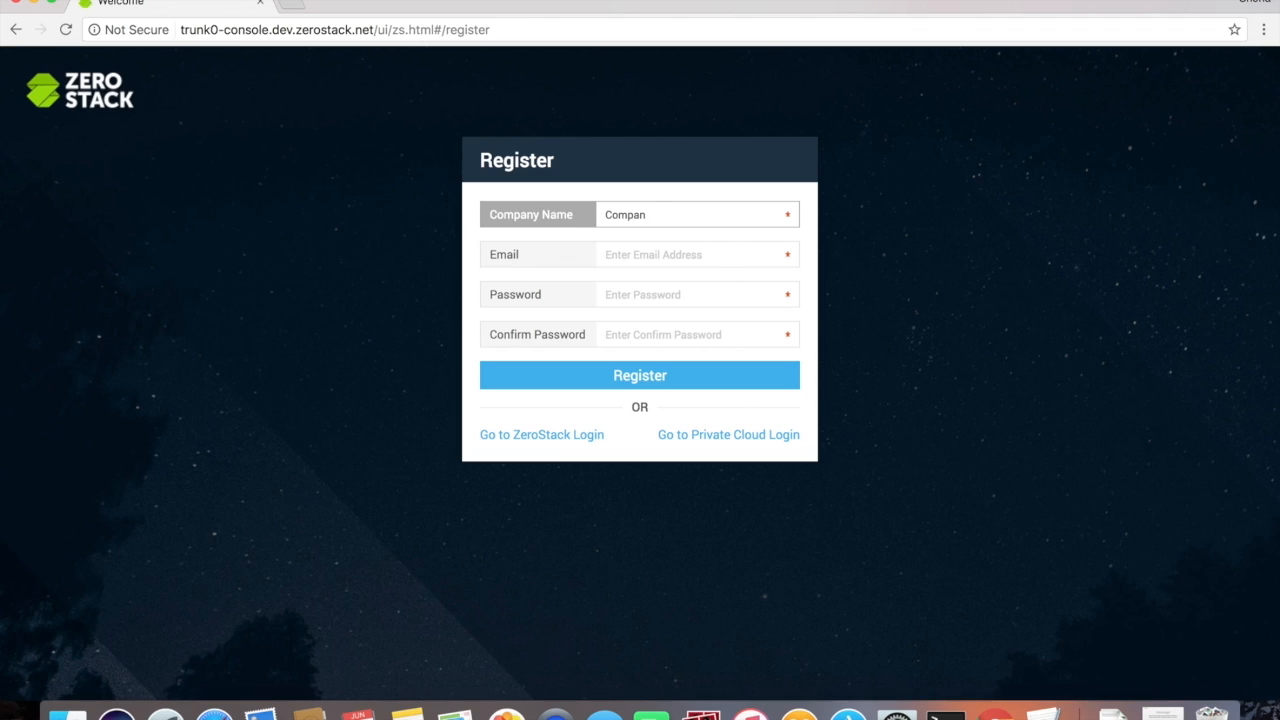
# Step: Register the company with its name, the admin e-mail address and a confirmed password
pyautogui.write('Z')
pyautogui.click(625, 248)
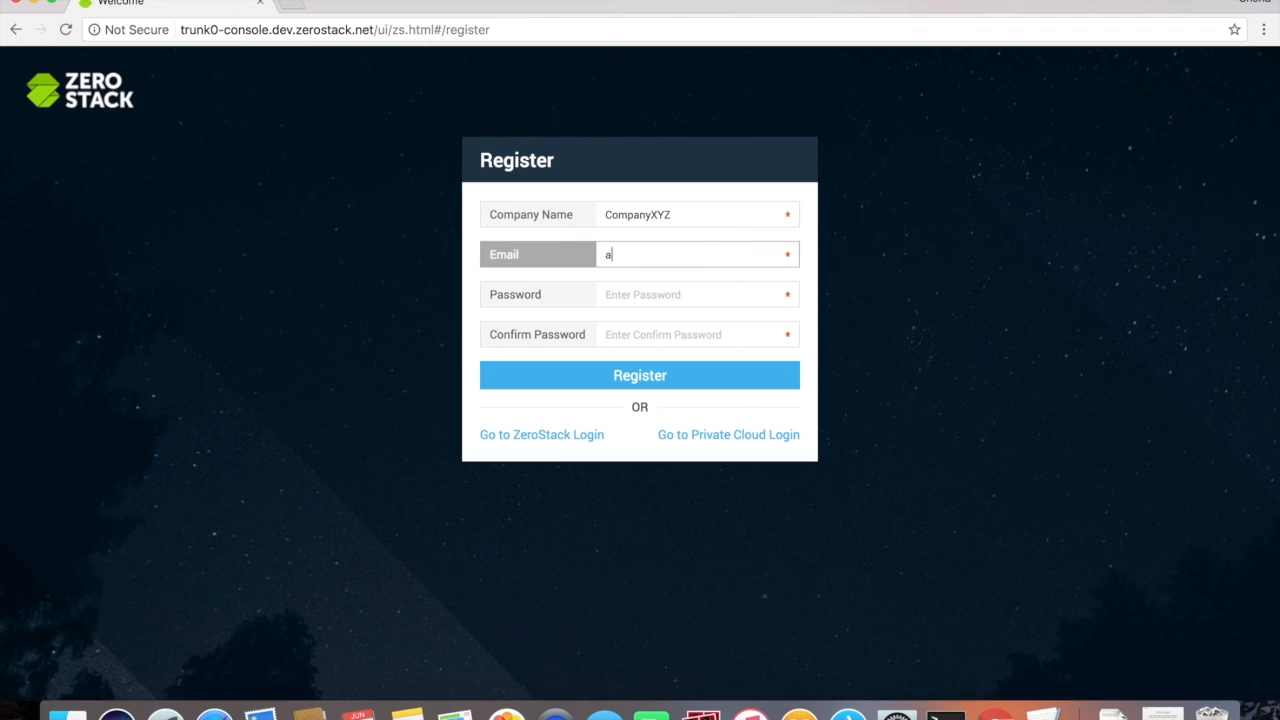
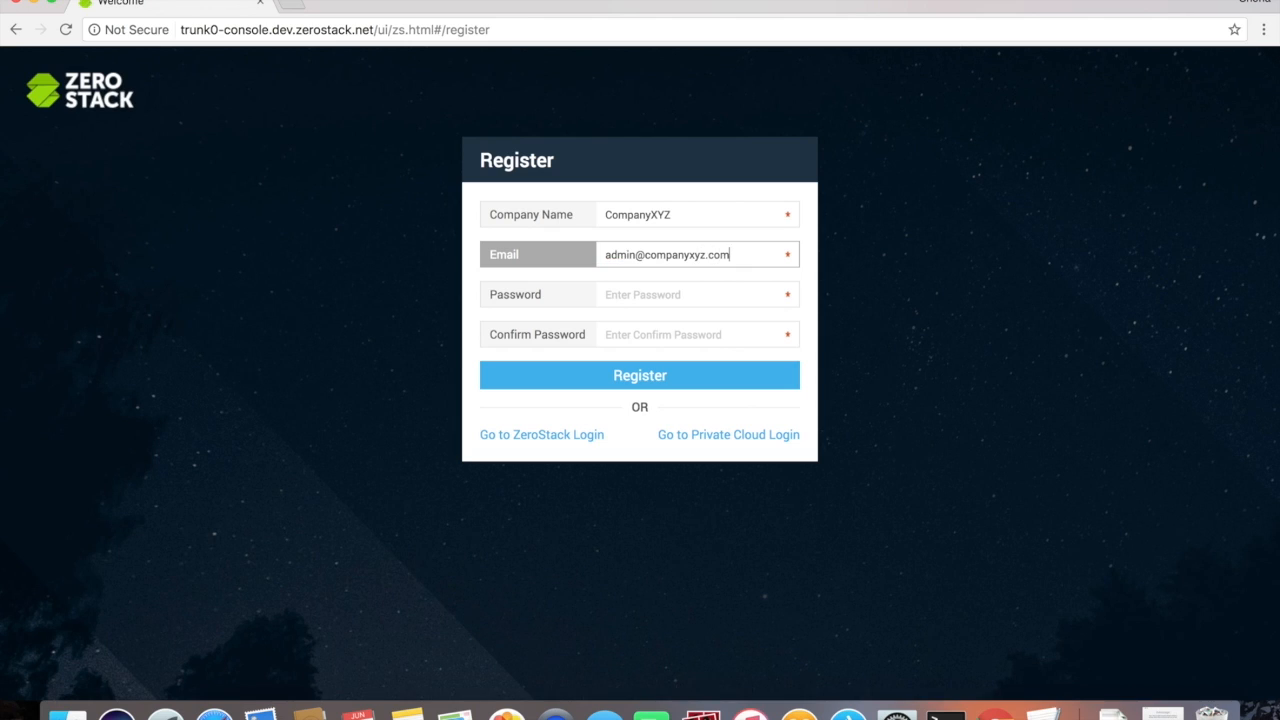
pyautogui.click(615, 292)
pyautogui.write('••••')
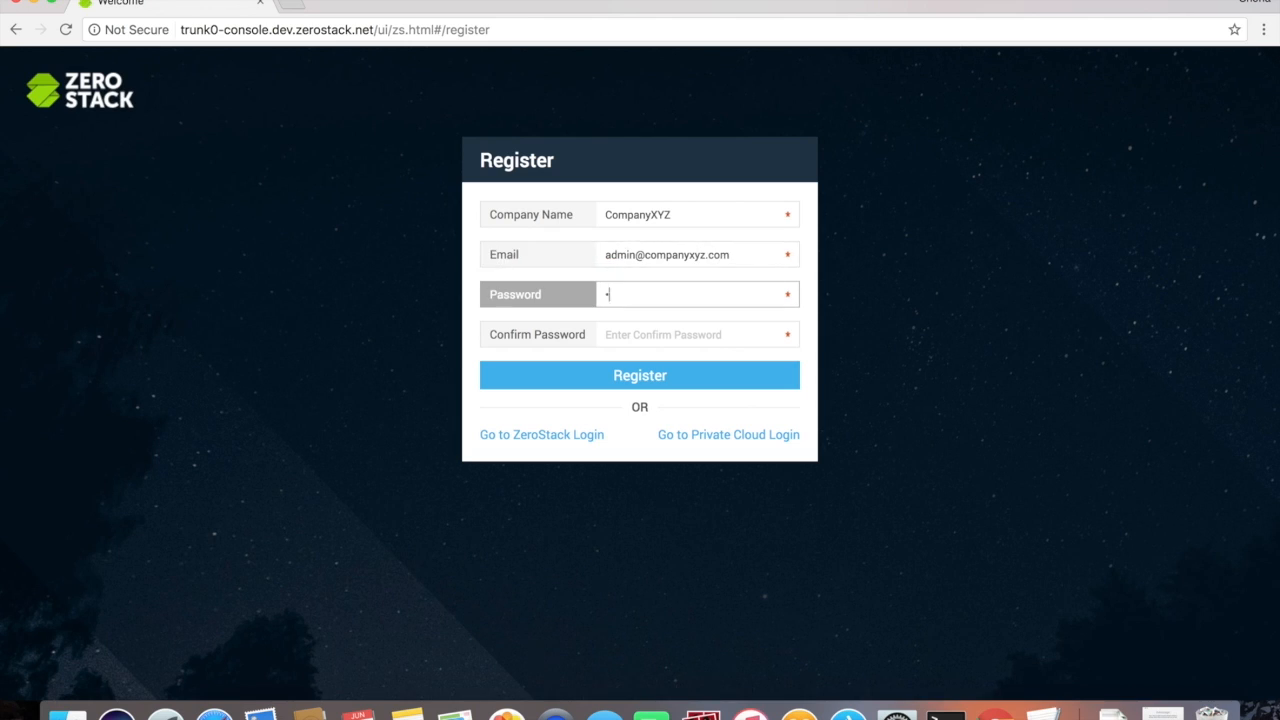
pyautogui.write('•••')
pyautogui.click(634, 332)
pyautogui.write('••••')
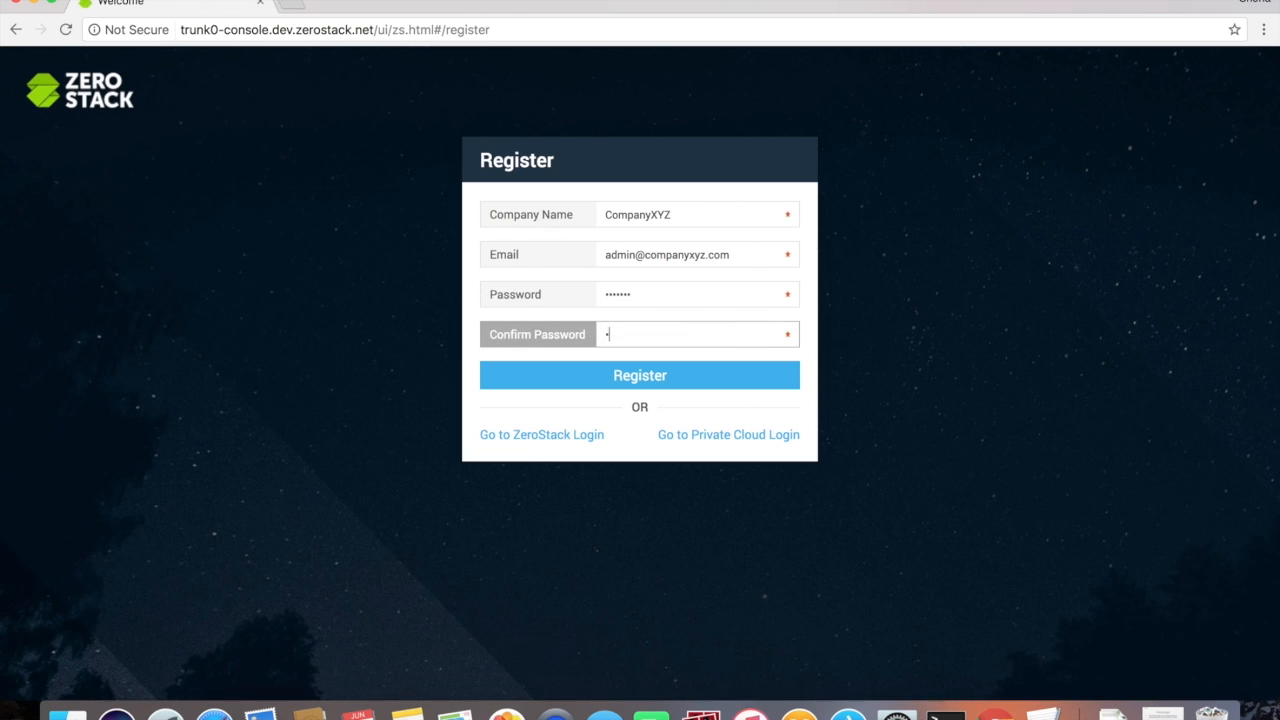
pyautogui.write('•••')
pyautogui.click(659, 374)
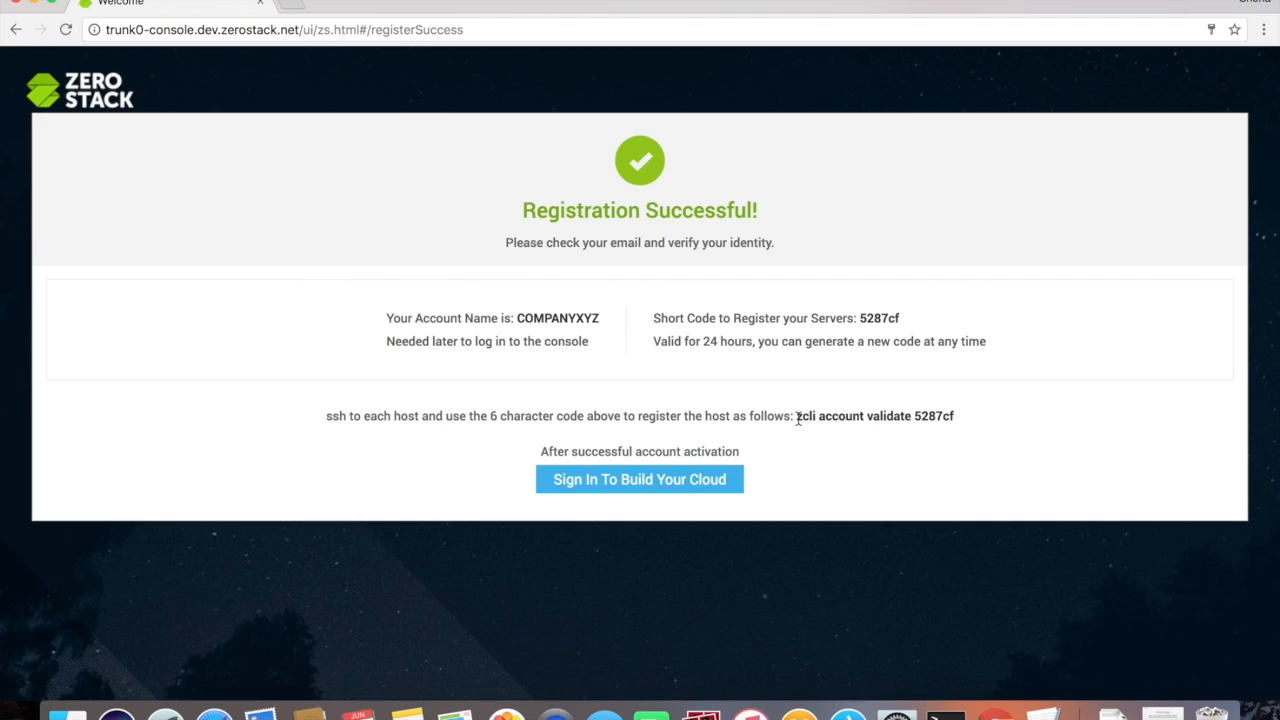
# Step: Copy the 'zcli account validate' command and bring the Terminal with the host sessions forward
pyautogui.moveTo(797, 418); pyautogui.dragTo(966, 420)
pyautogui.press('super+c')
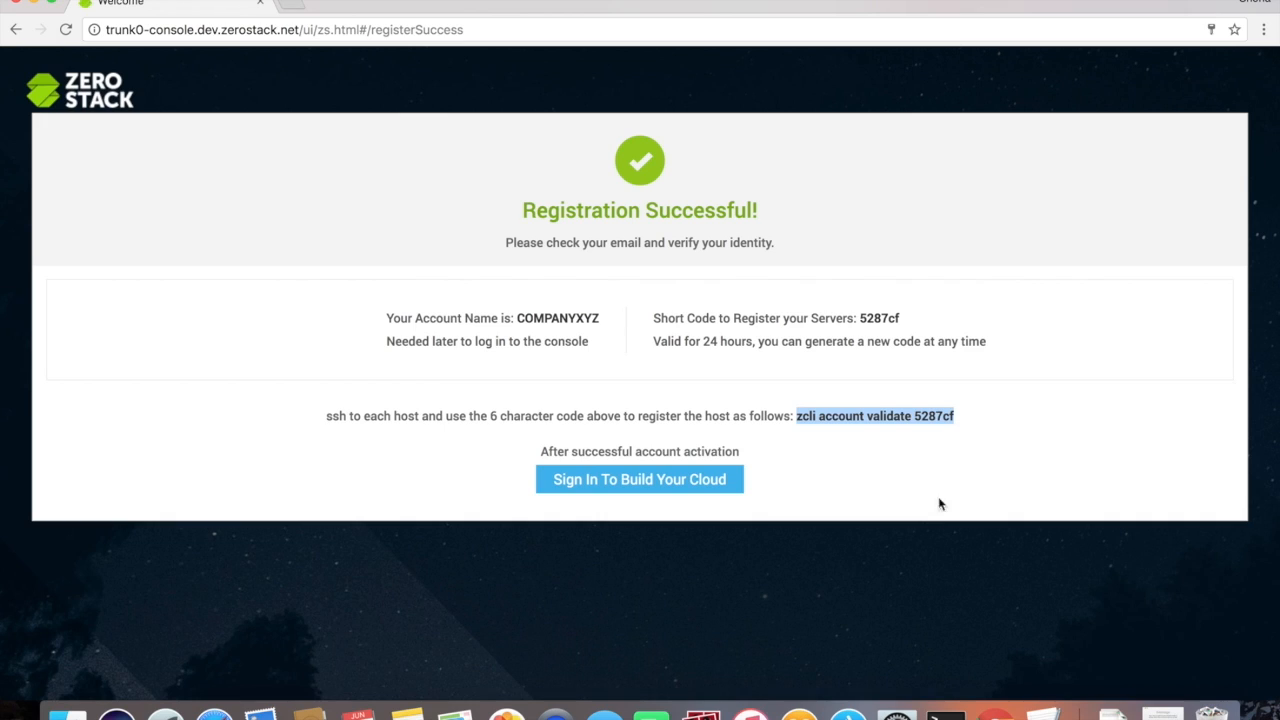
pyautogui.click(945, 712)
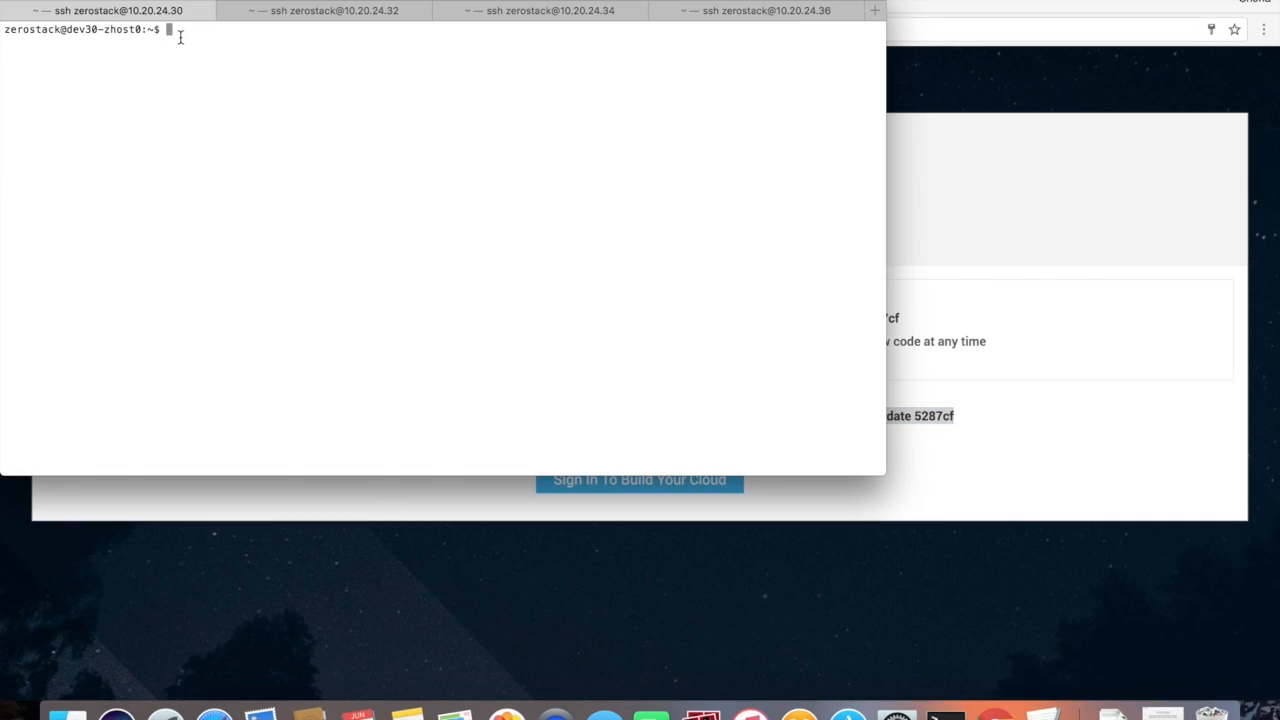
# Step: Paste and run the zcli account validate command in each of the four host sessions
pyautogui.press('super+v')
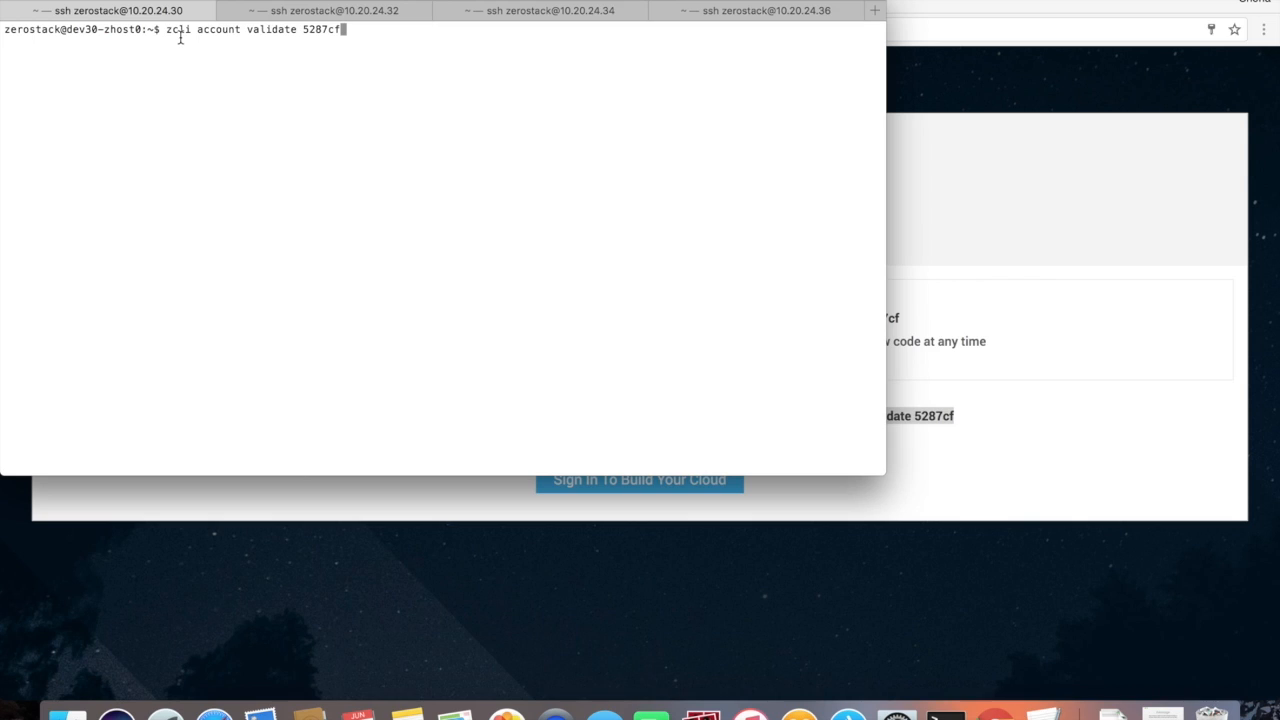
pyautogui.press('Return')
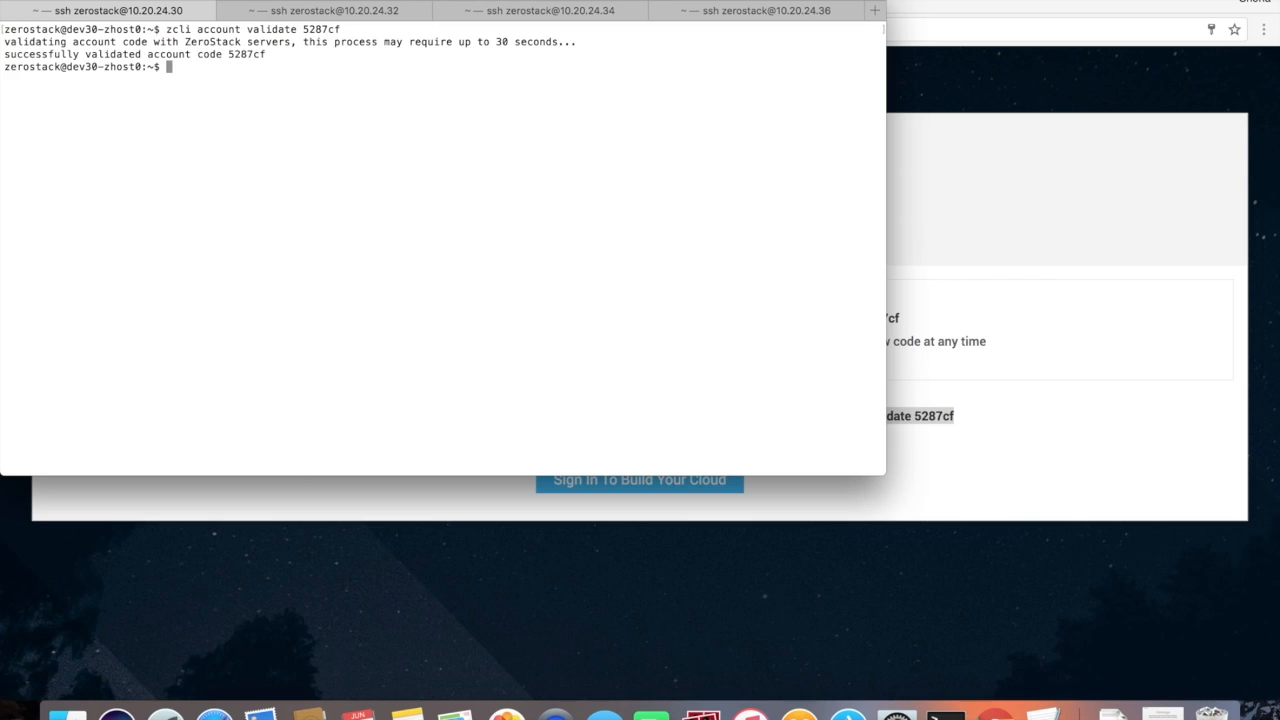
pyautogui.click(252, 9)
pyautogui.press('super+v')
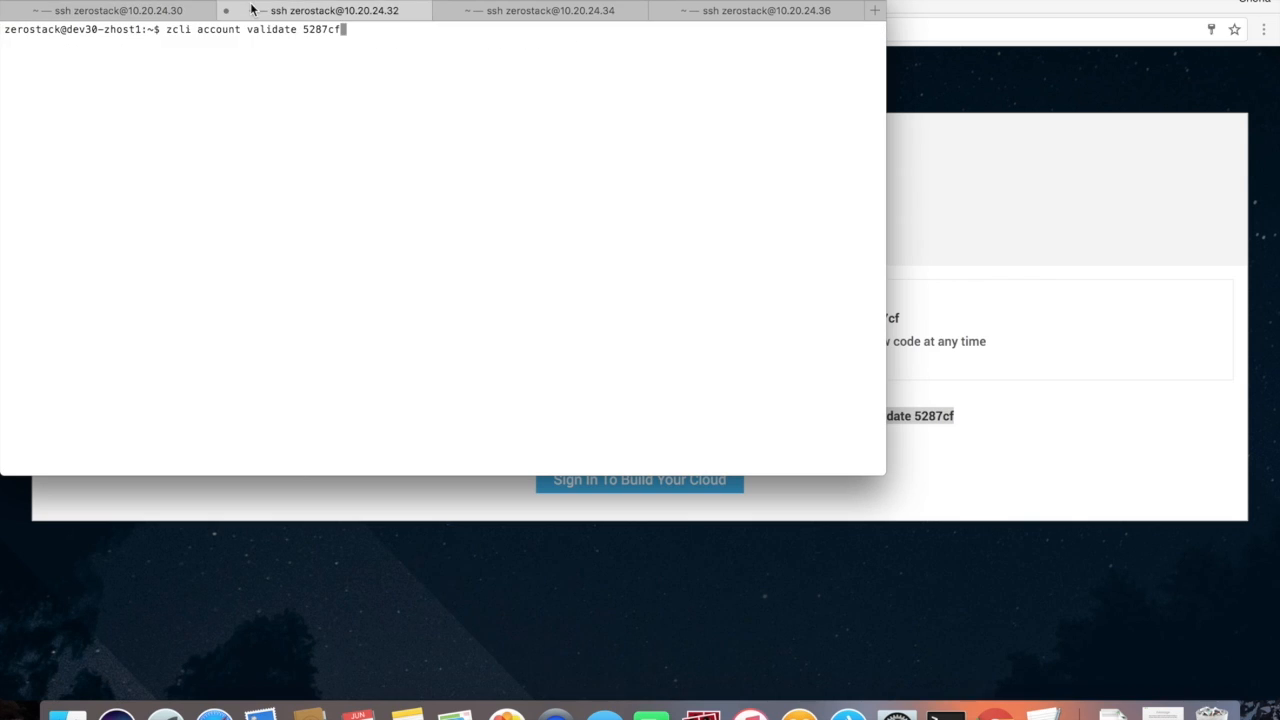
pyautogui.press('Return')
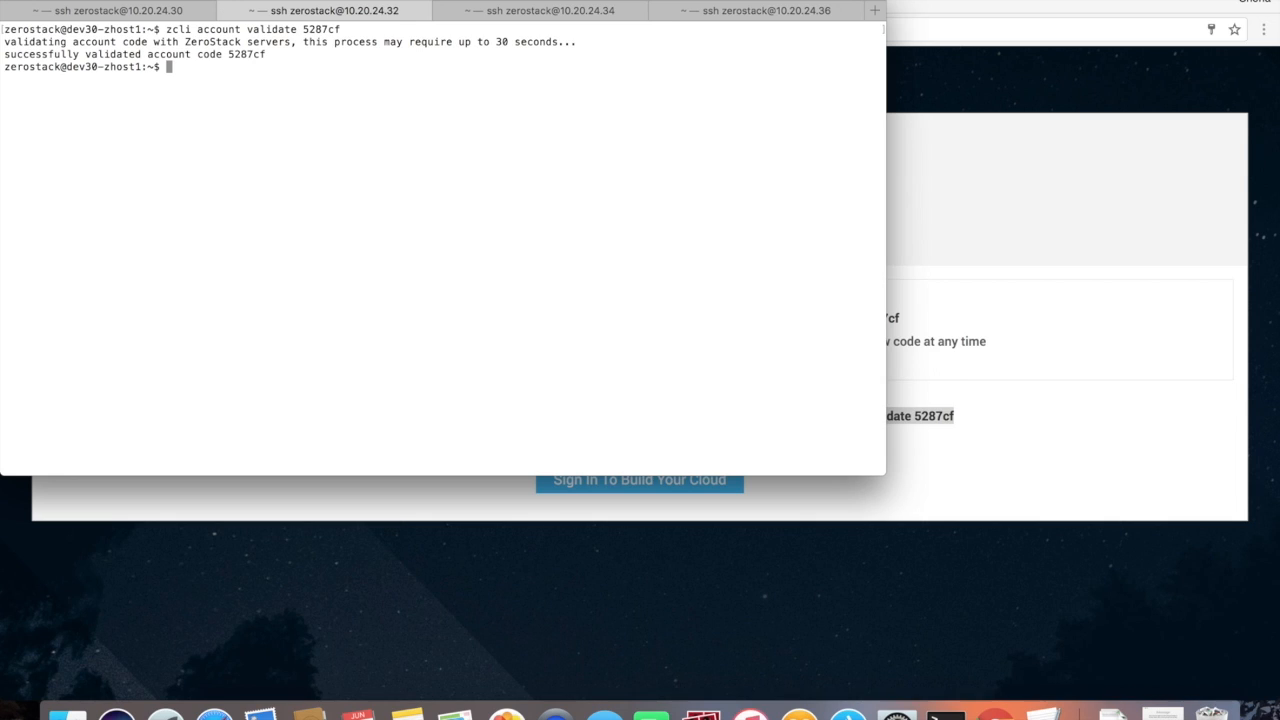
pyautogui.click(504, 9)
pyautogui.press('super+v')
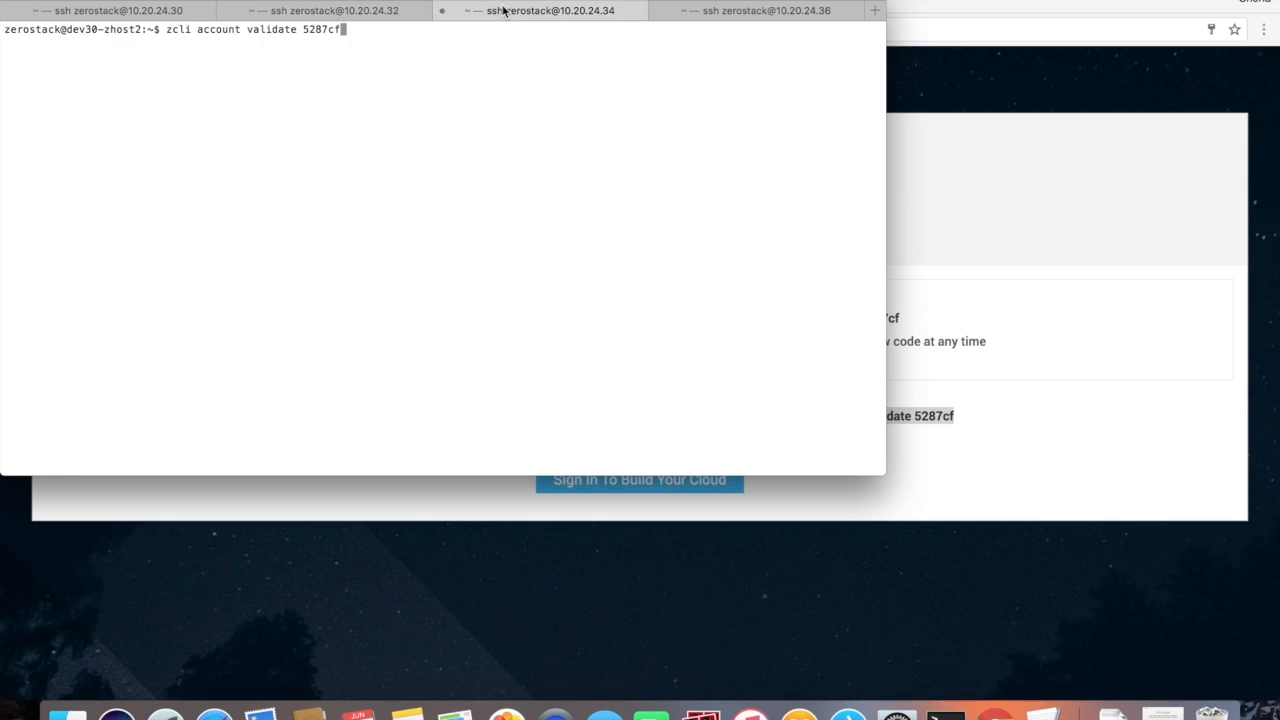
pyautogui.press('Return')
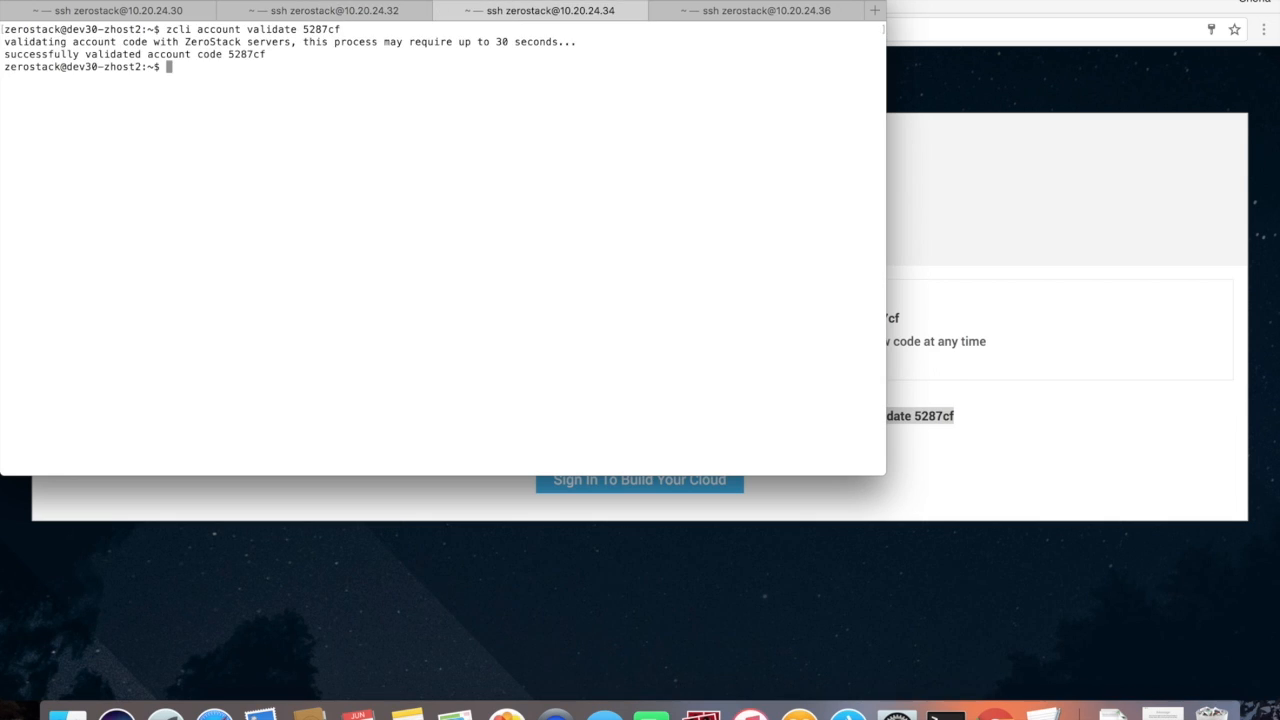
pyautogui.click(748, 12)
pyautogui.press('super+v')
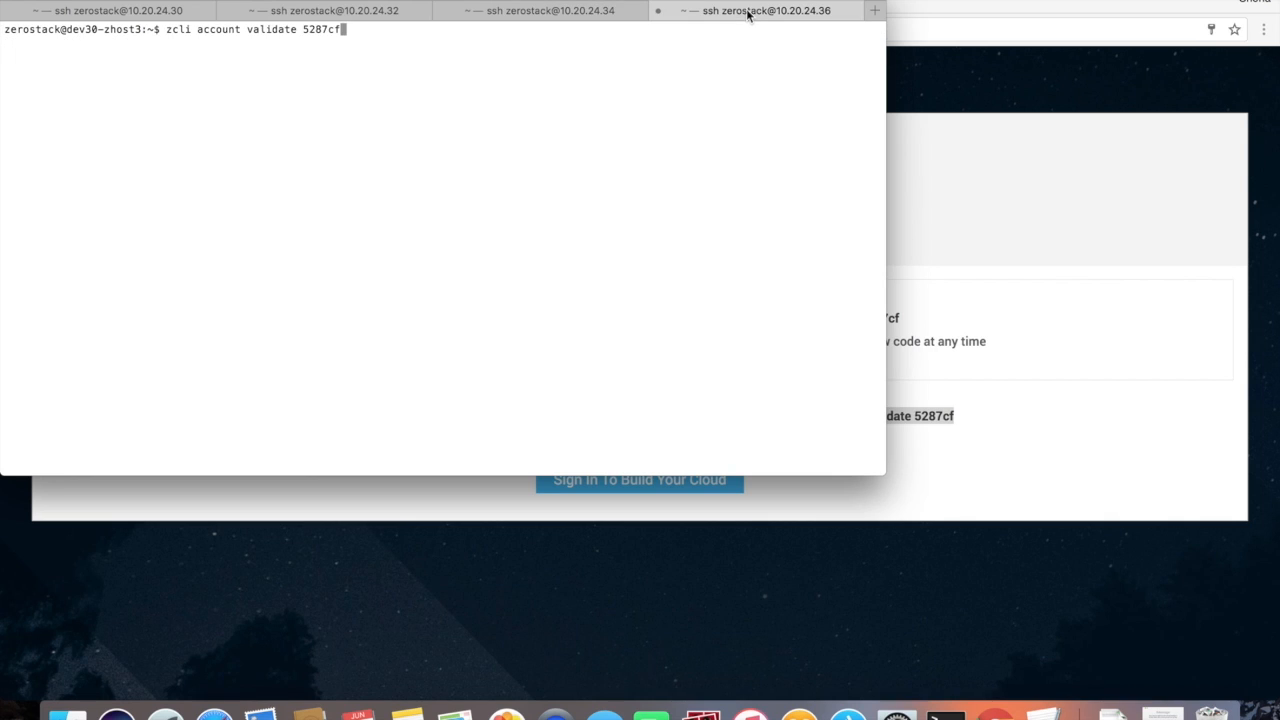
pyautogui.press('Return')
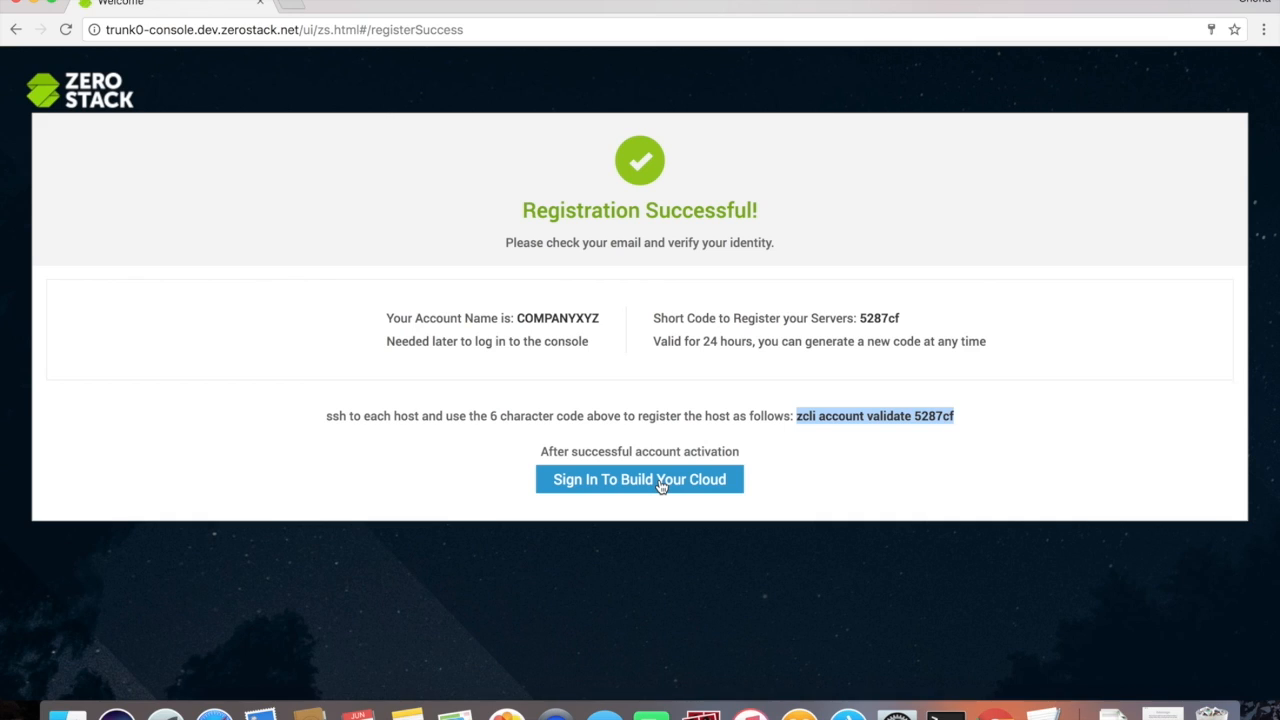
# Step: Sign in to build the cloud using the registered admin e-mail and its password
pyautogui.click(661, 487)
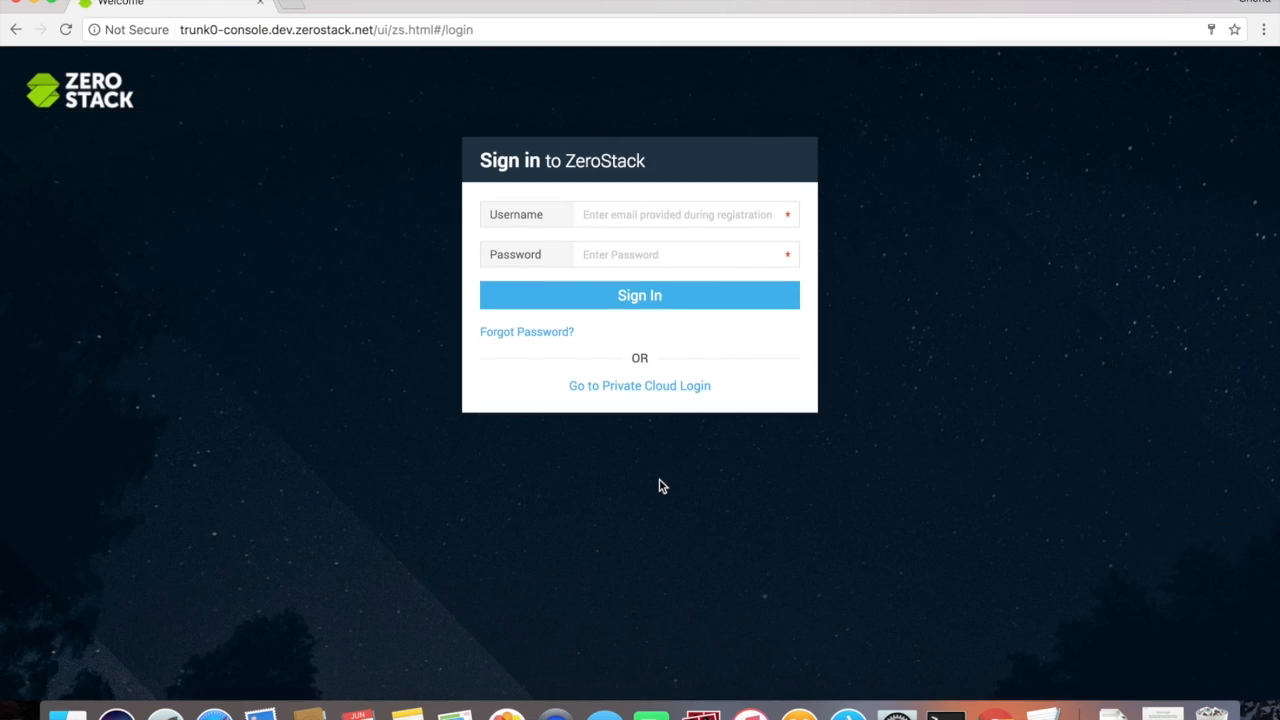
pyautogui.click(644, 214)
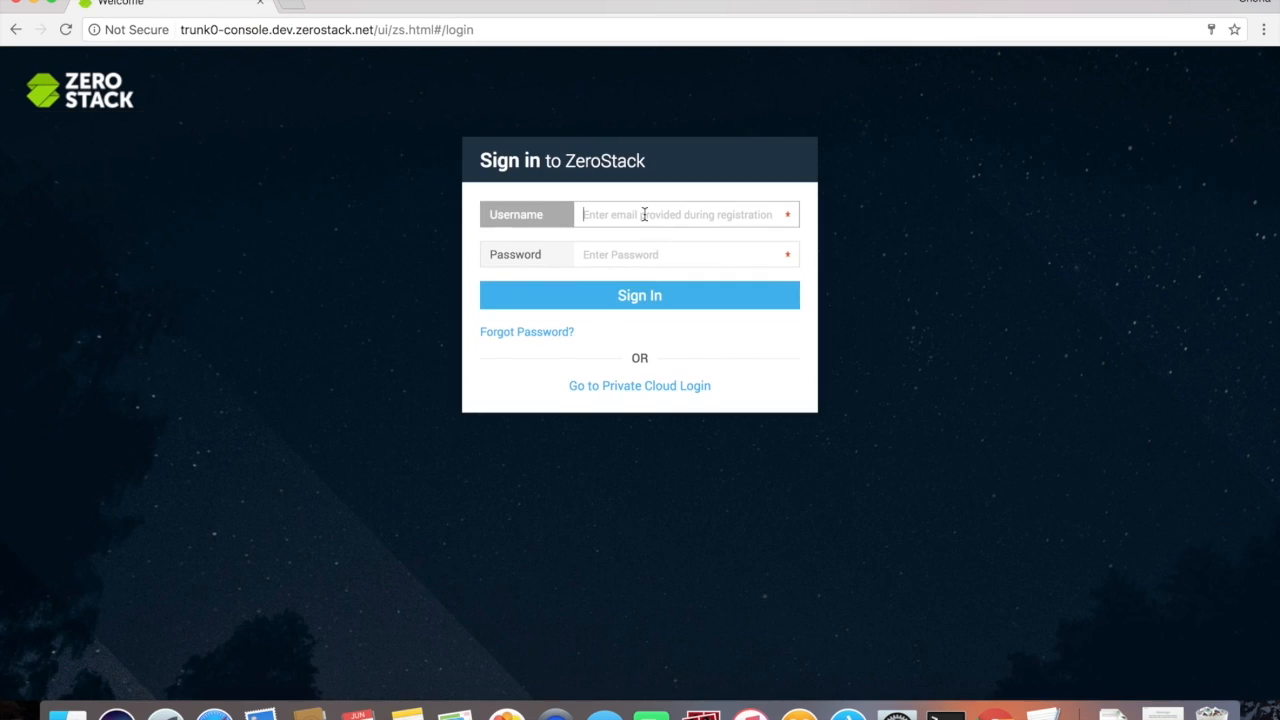
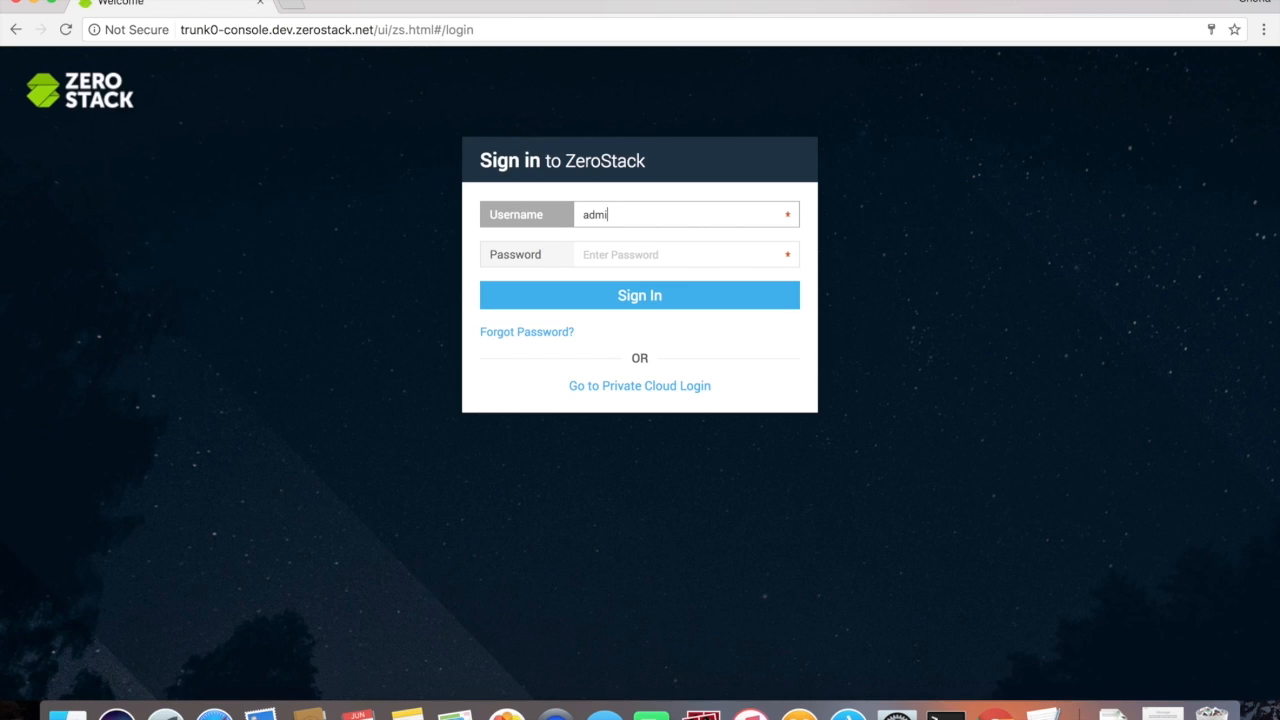
pyautogui.click(643, 252)
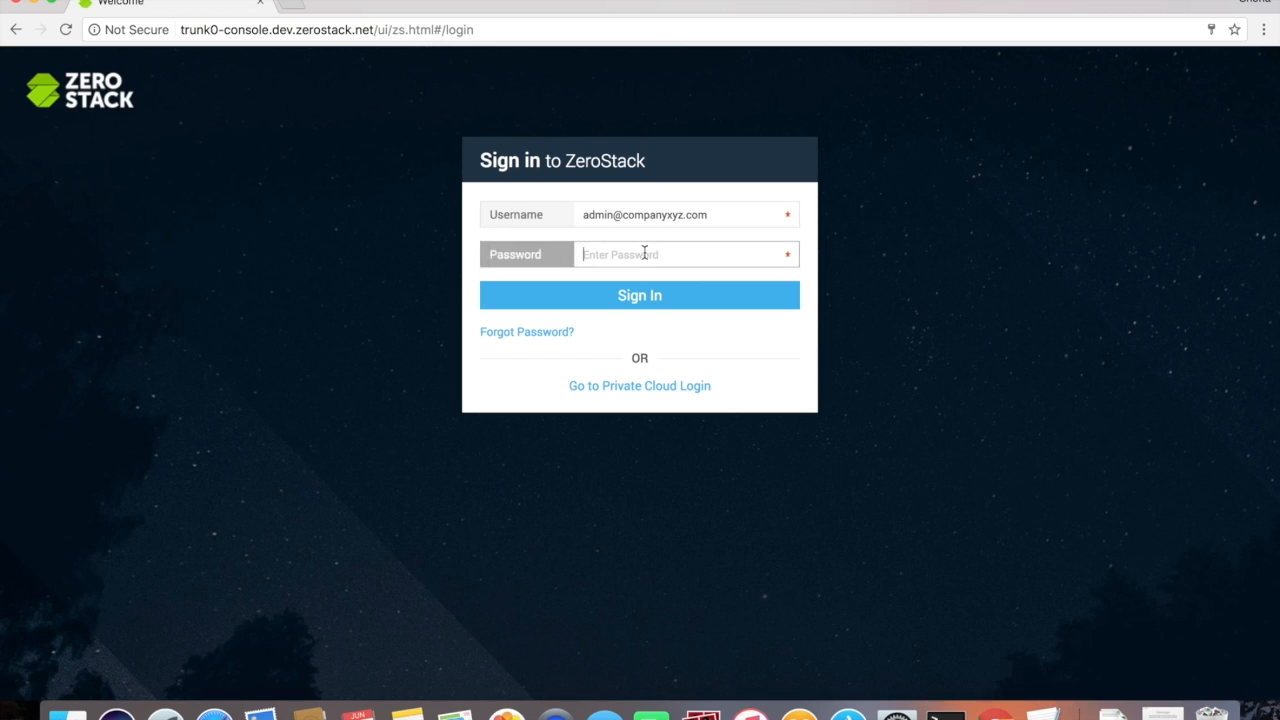
pyautogui.write('•••••••')
pyautogui.click(667, 291)
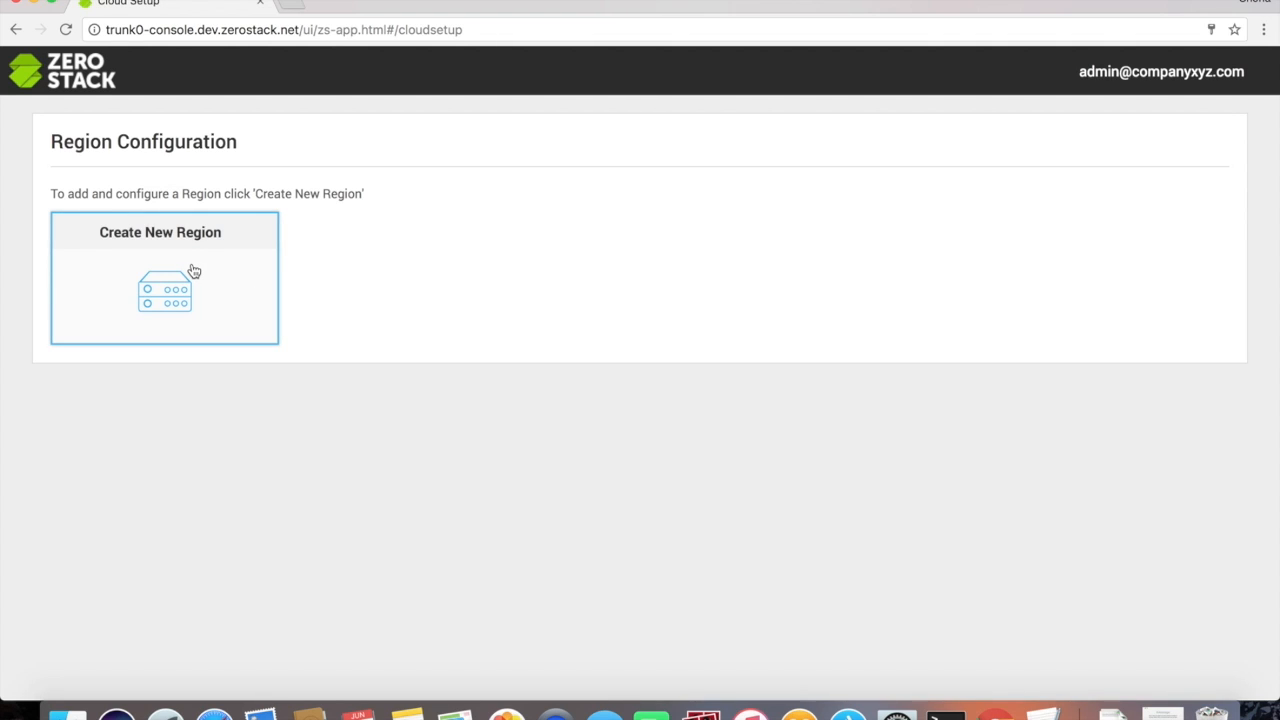
# Step: Create a new region with all four discovered hosts selected and continue to networking
pyautogui.click(194, 271)
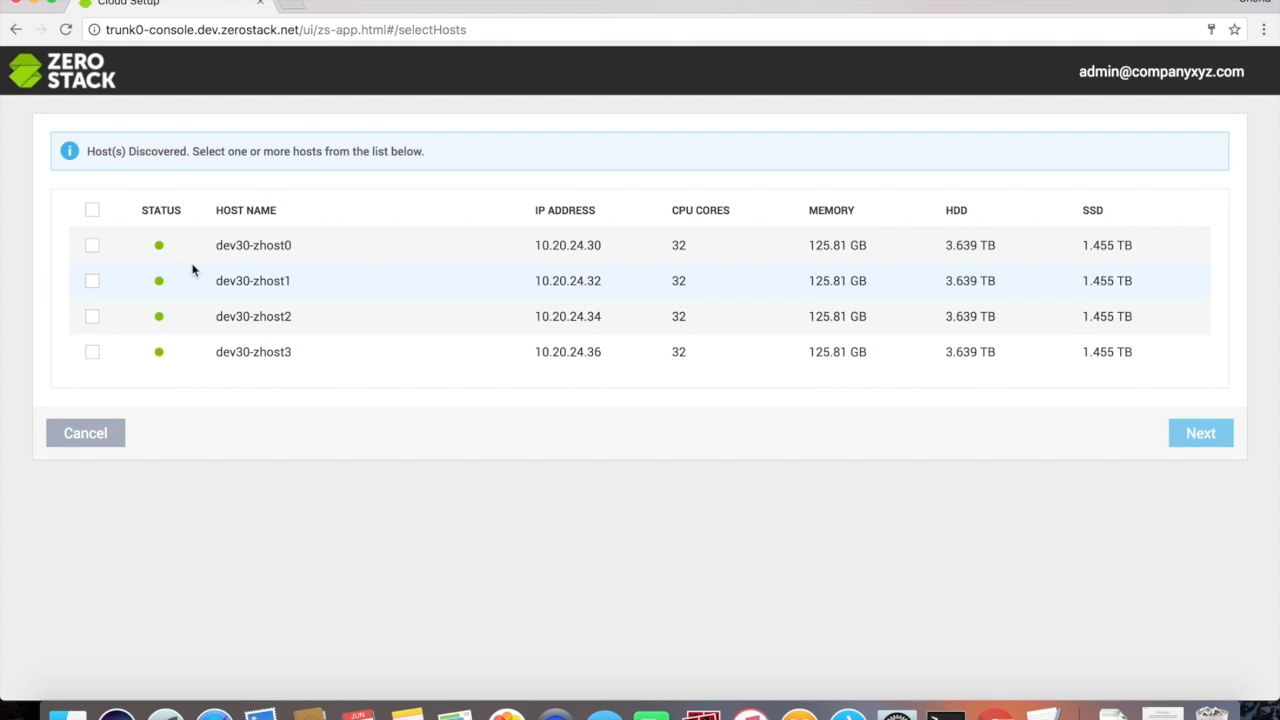
pyautogui.click(92, 212)
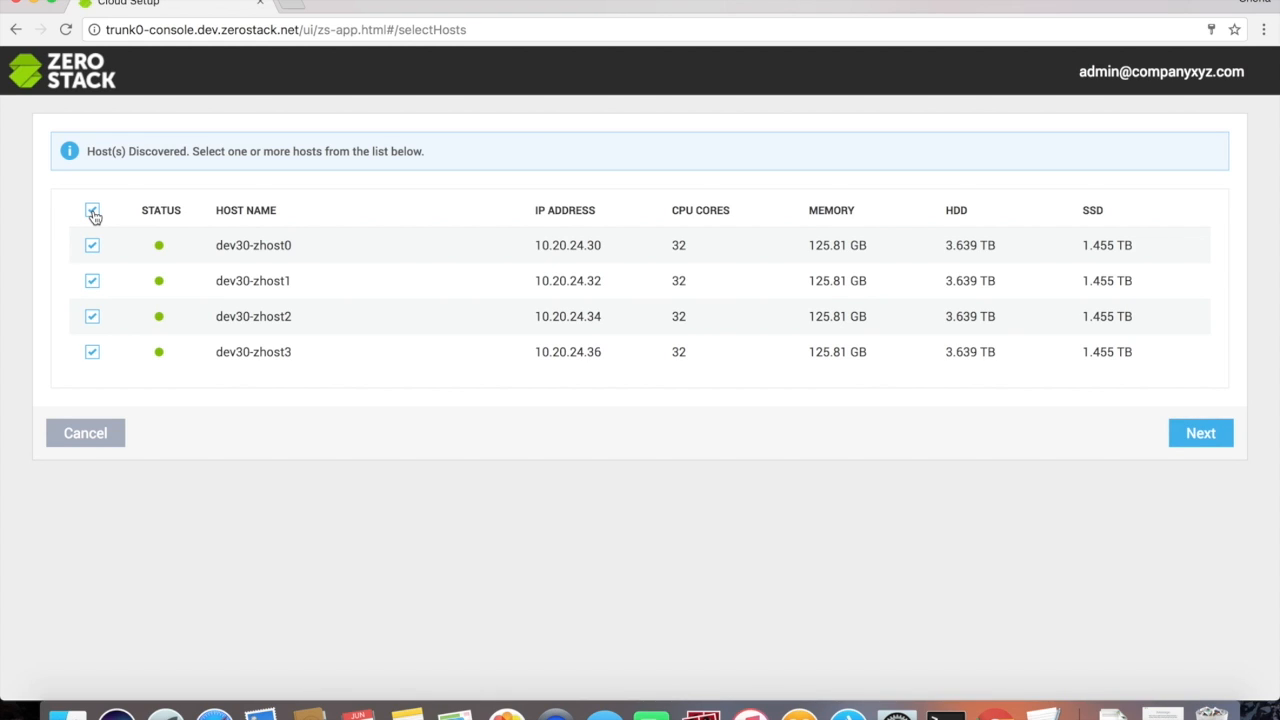
pyautogui.click(1200, 433)
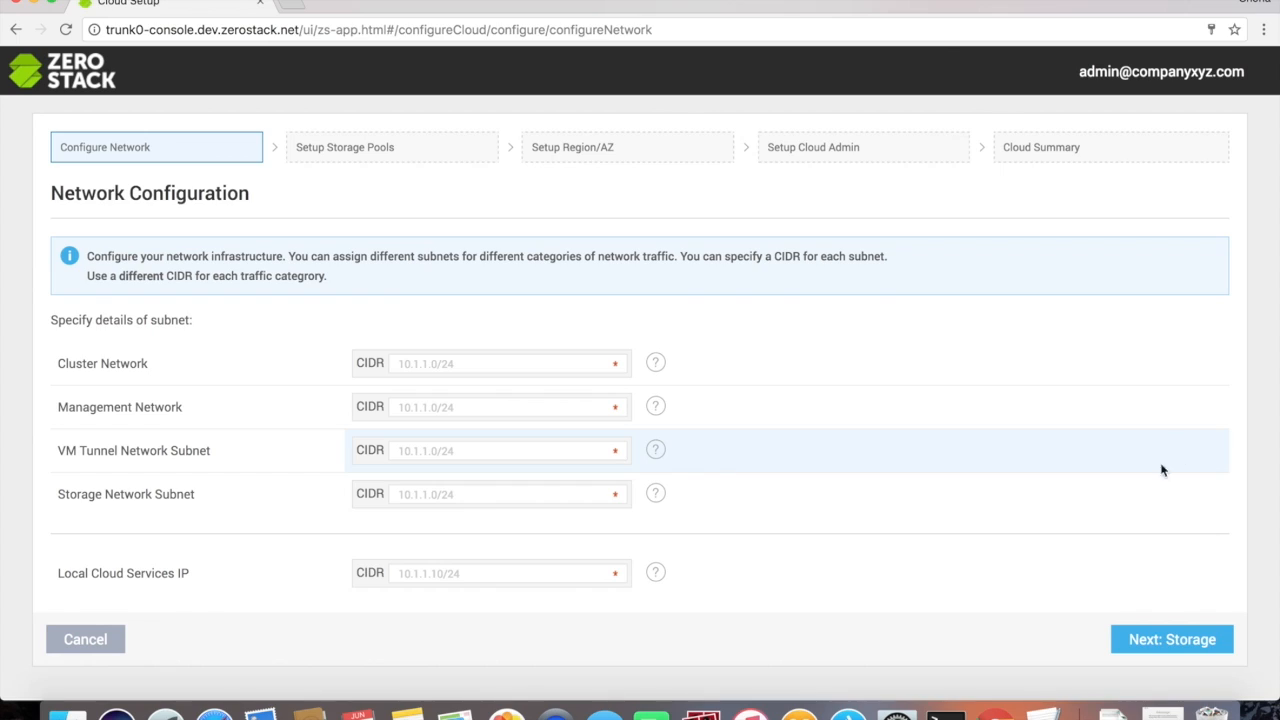
# Step: Enter subnets 10.150.30.0/24 through 10.150.33.0/24 and Local Cloud Services IP 10.20.24.39/21
pyautogui.click(462, 364)
pyautogui.write('10.150.30.0/24')
pyautogui.click(404, 407)
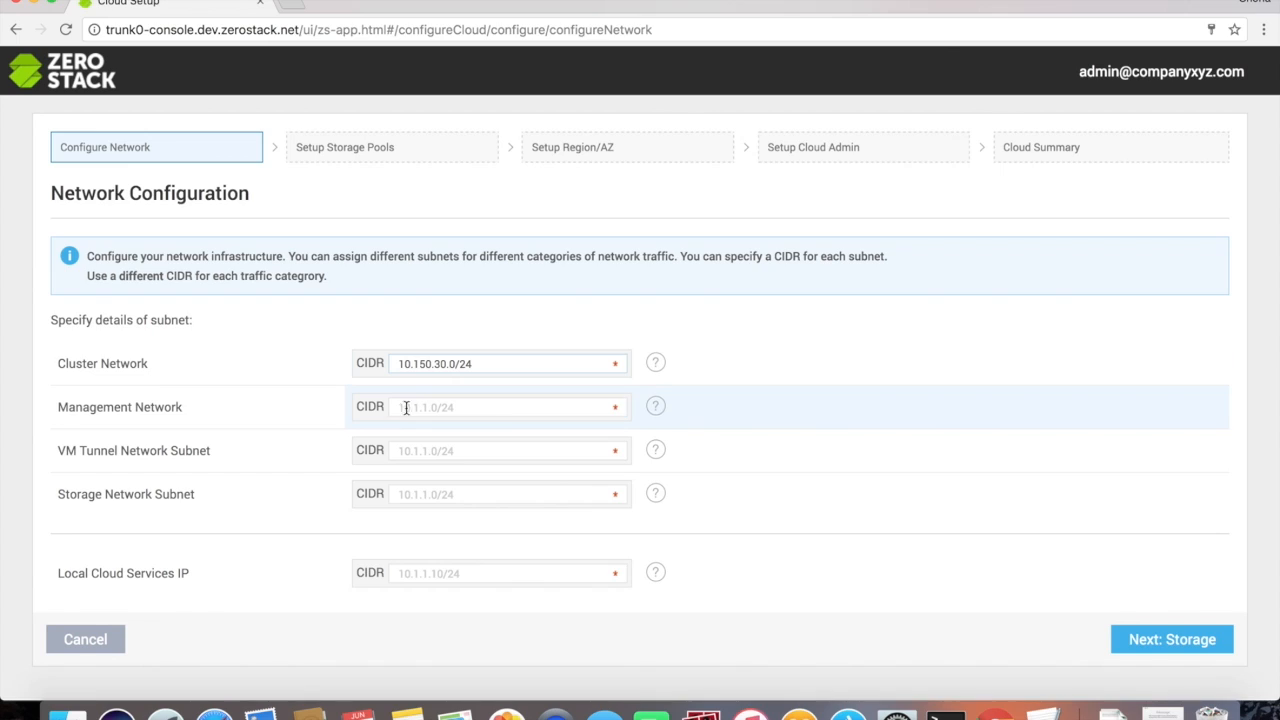
pyautogui.write('10.150.')
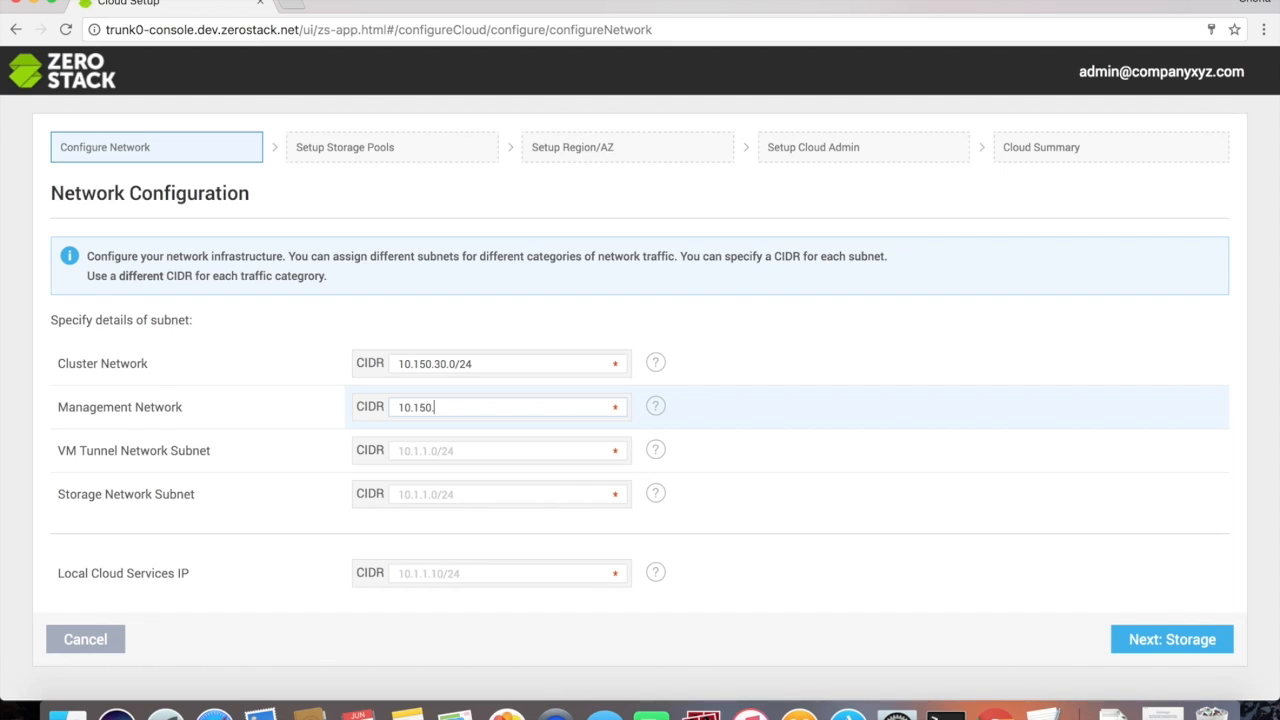
pyautogui.write('31.0/24')
pyautogui.click(415, 450)
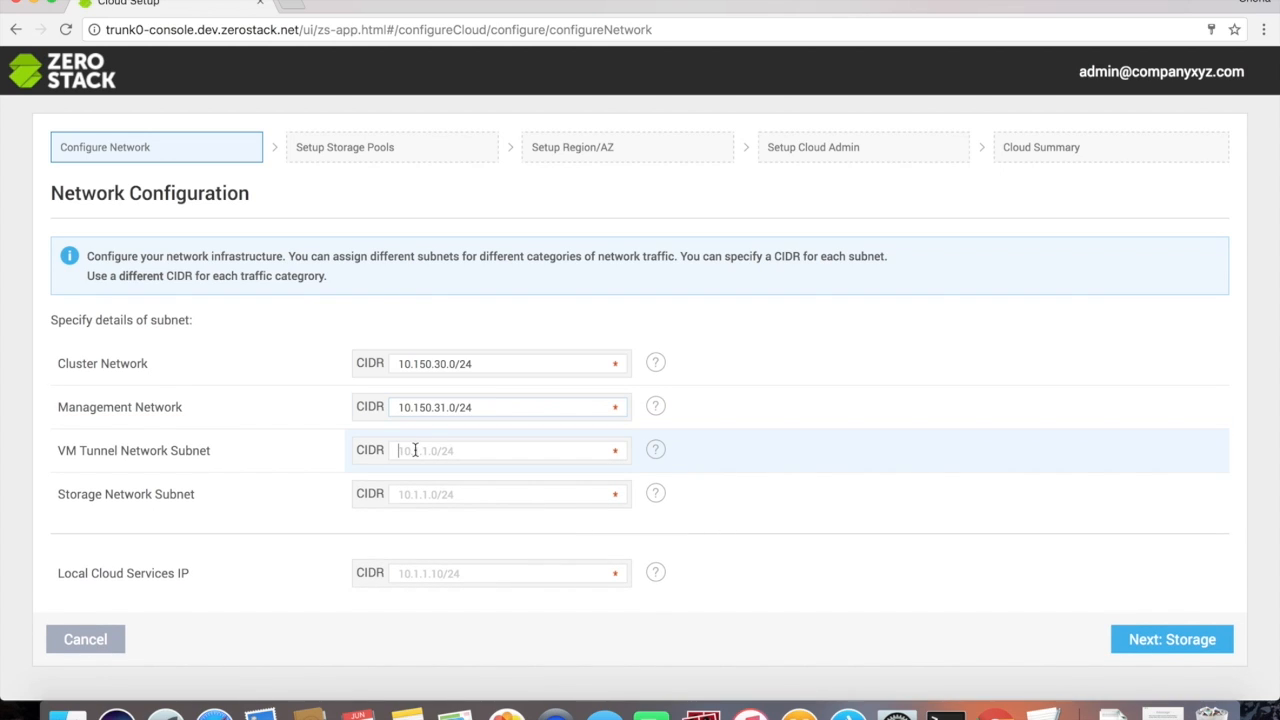
pyautogui.write('10.150.32.0/24')
pyautogui.press('Tab')
pyautogui.write('10.150.')
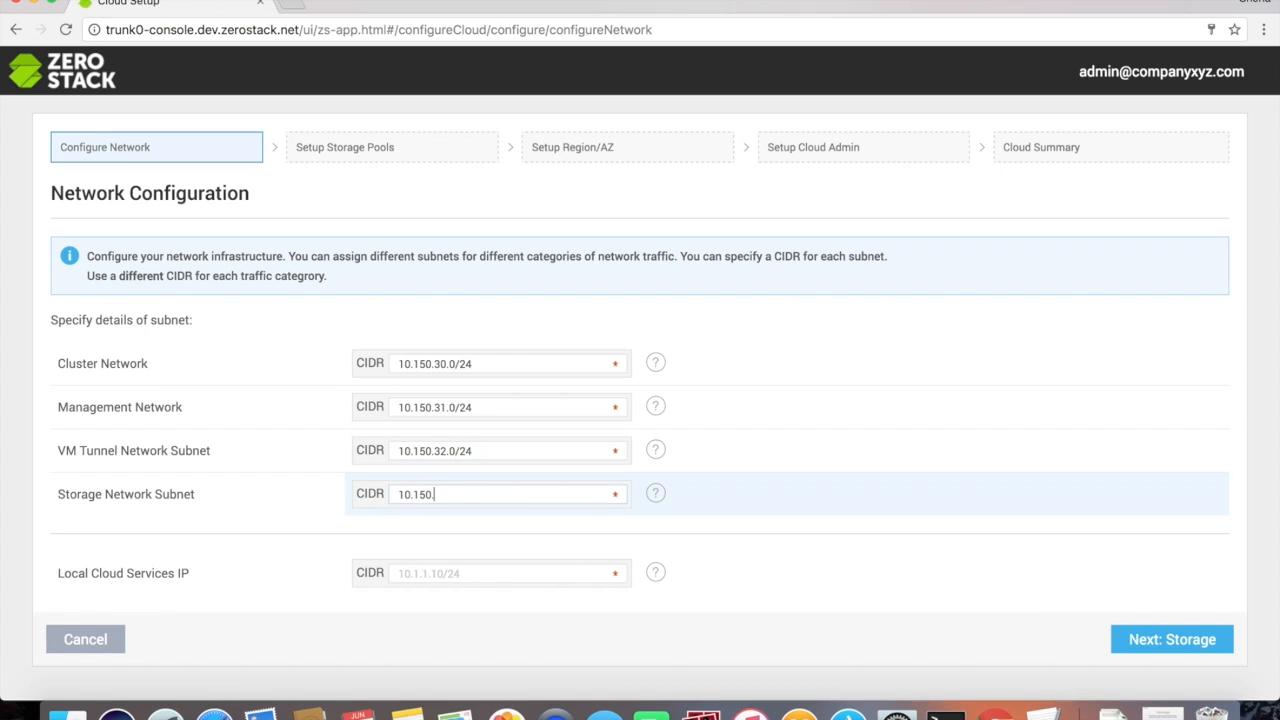
pyautogui.write('33.0/24')
pyautogui.click(417, 568)
pyautogui.write('10.20')
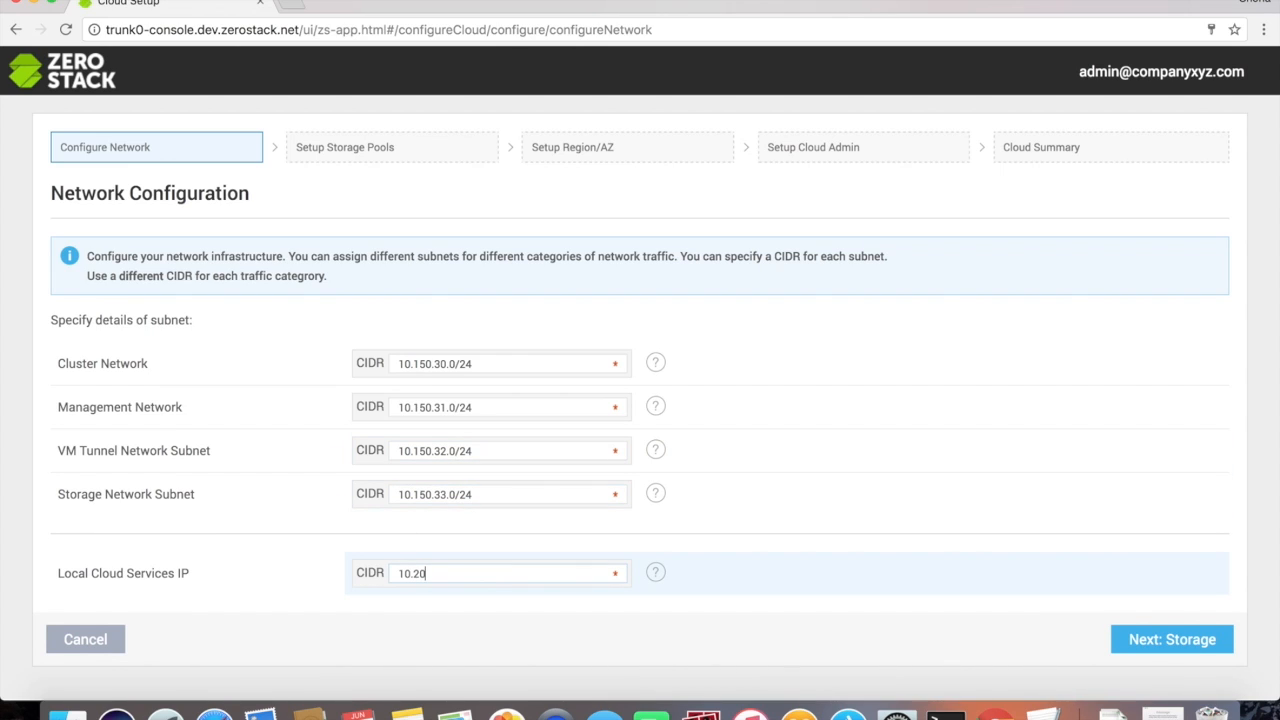
pyautogui.write('.24.39/21')
# Step: Keep default storage pools with object storage enabled on the Reliable High IOPS Pool
pyautogui.click(1151, 652)
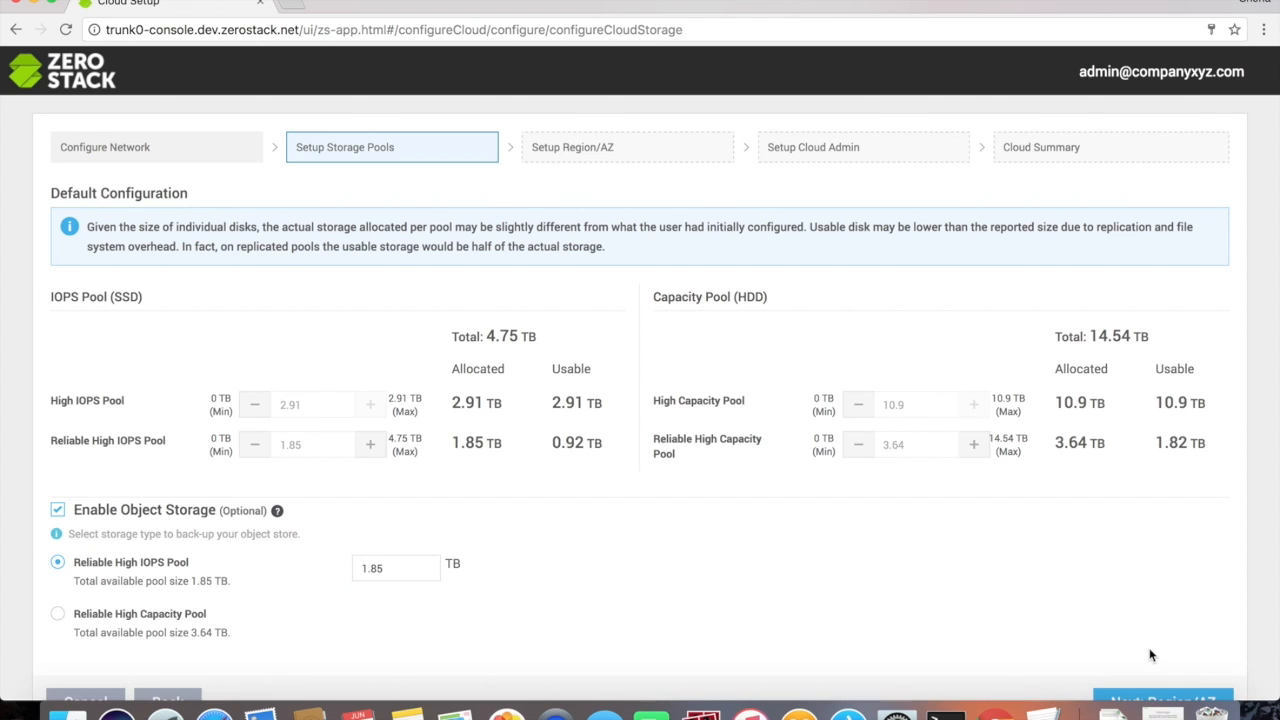
pyautogui.scroll(-1, 1146, 662)
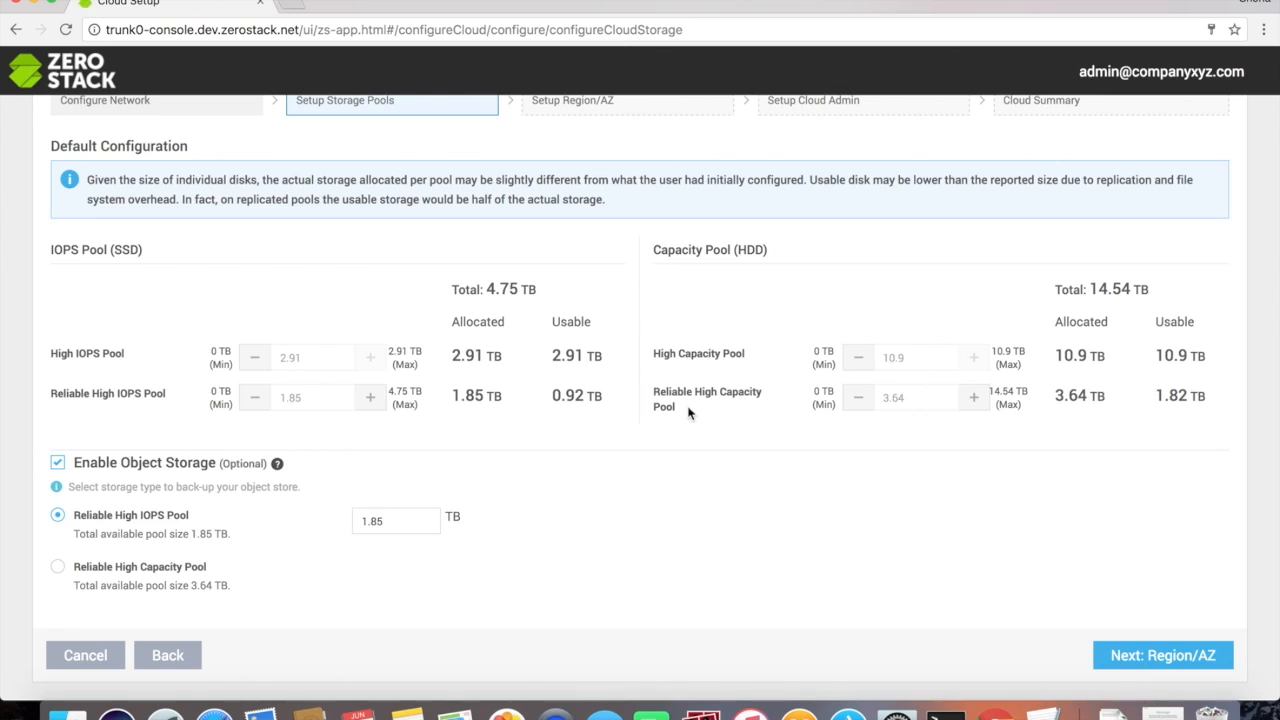
pyautogui.click(57, 463)
pyautogui.click(57, 463)
# Step: Name the region USWest and its availability zone AZ1
pyautogui.click(1137, 655)
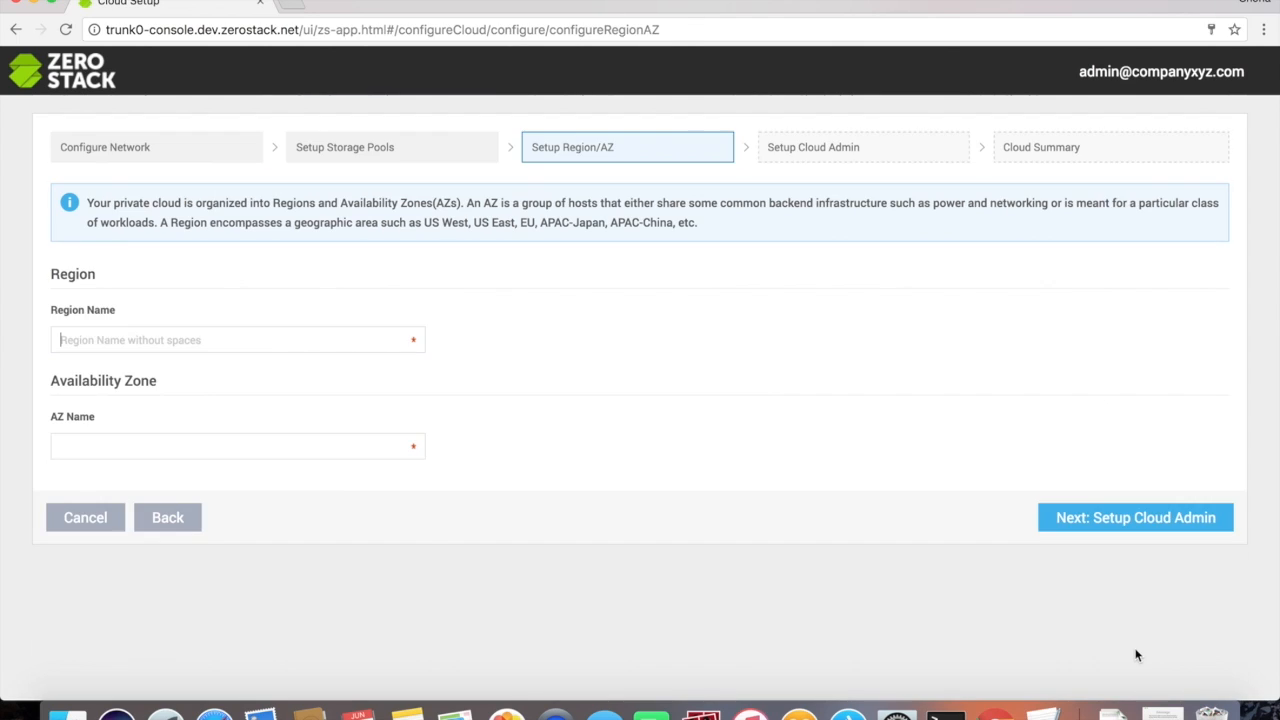
pyautogui.click(327, 346)
pyautogui.write('U')
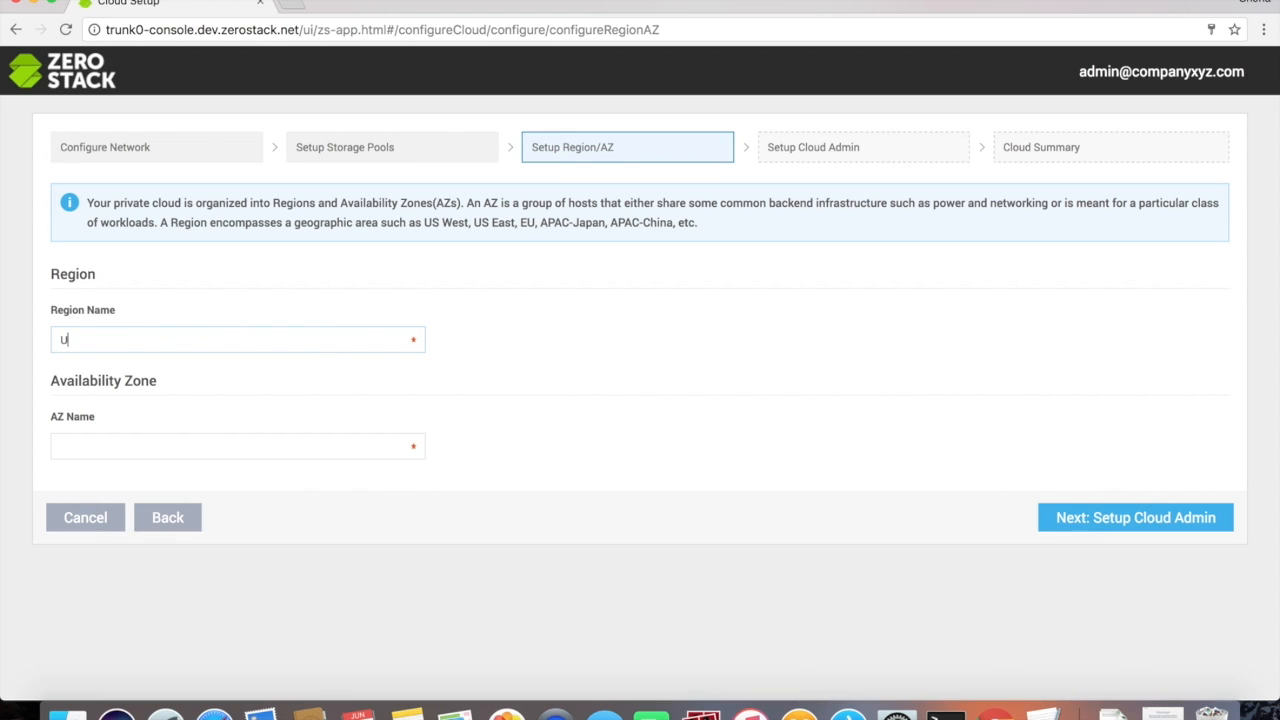
pyautogui.write('SWest')
pyautogui.click(285, 440)
pyautogui.write('AZ1')
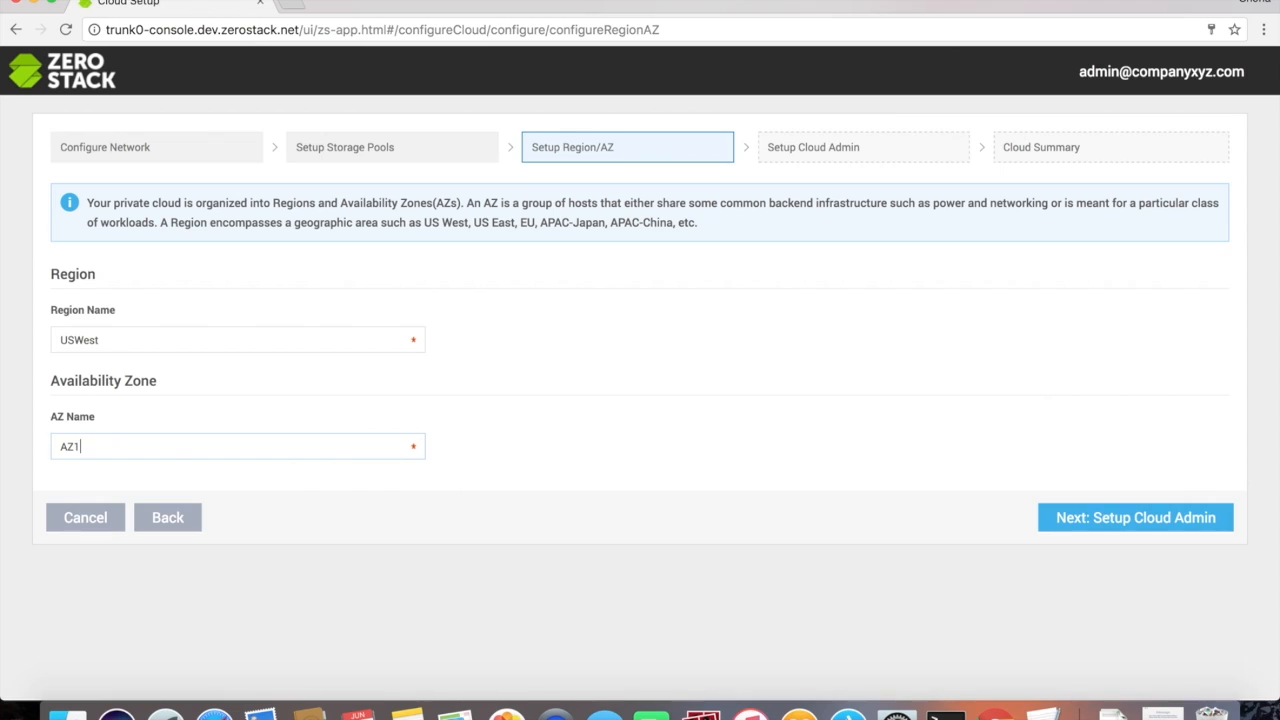
# Step: Enter admin as the cloud admin username
pyautogui.click(1098, 518)
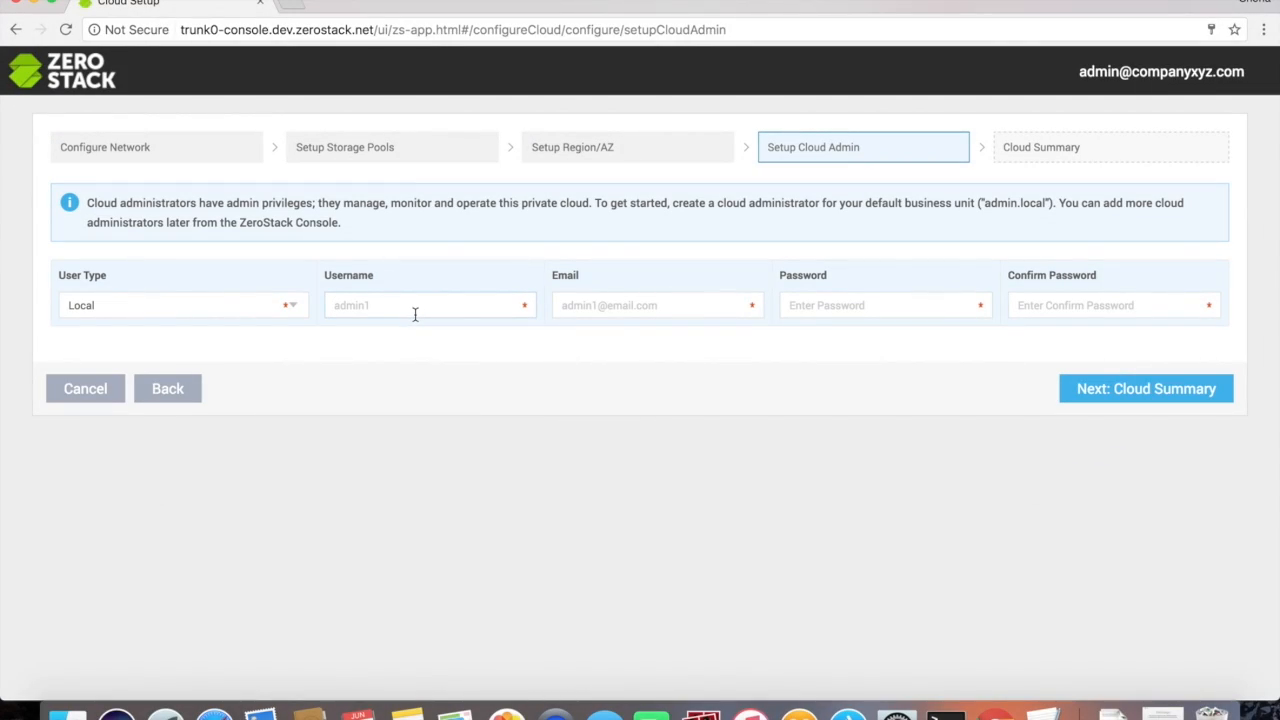
pyautogui.click(415, 314)
pyautogui.write('admin')
# Step: Fill in the admin's suggested e-mail and a confirmed password, then view the Cloud Summary
pyautogui.click(609, 316)
pyautogui.write('ad')
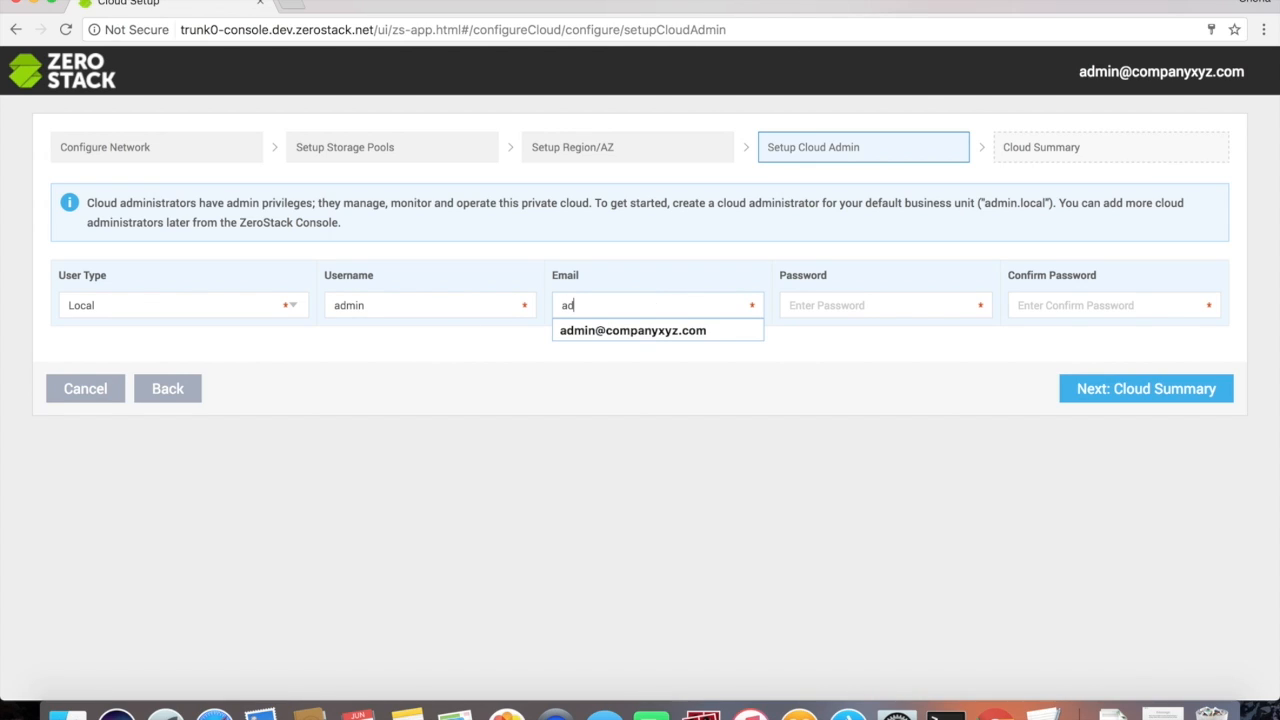
pyautogui.click(655, 344)
pyautogui.click(829, 305)
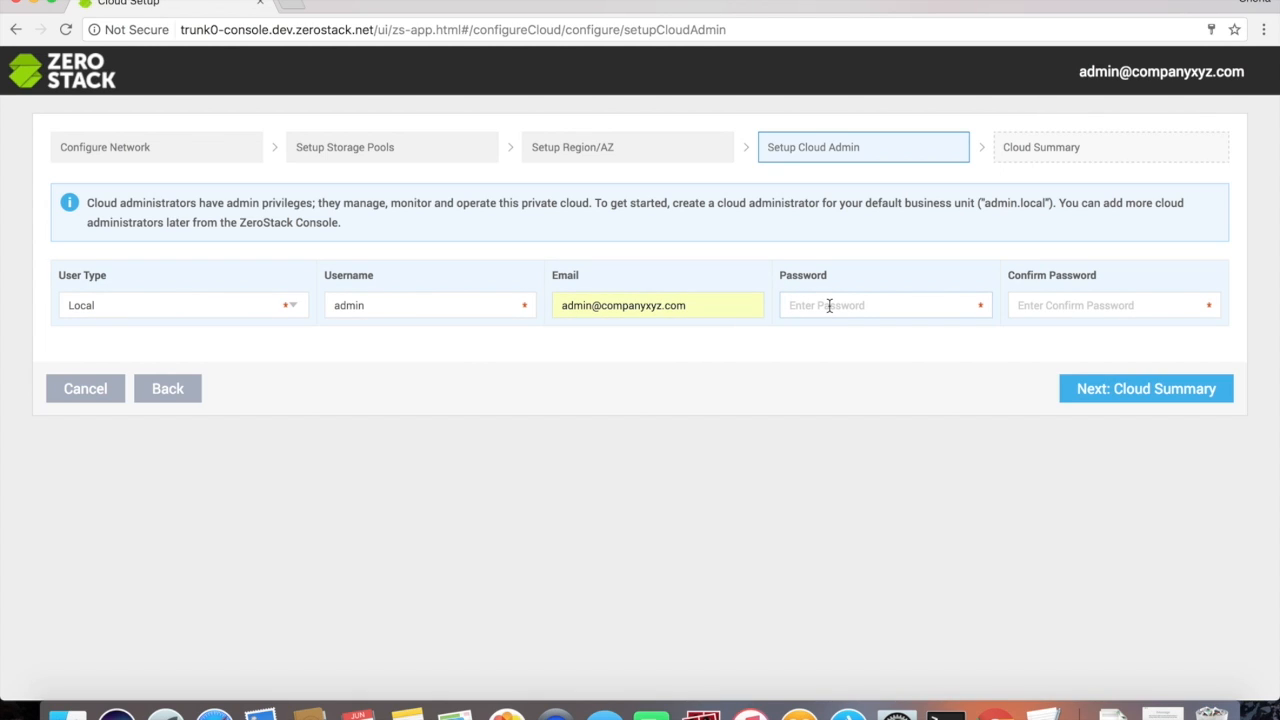
pyautogui.write('•••••••')
pyautogui.click(1068, 309)
pyautogui.write('•••••••')
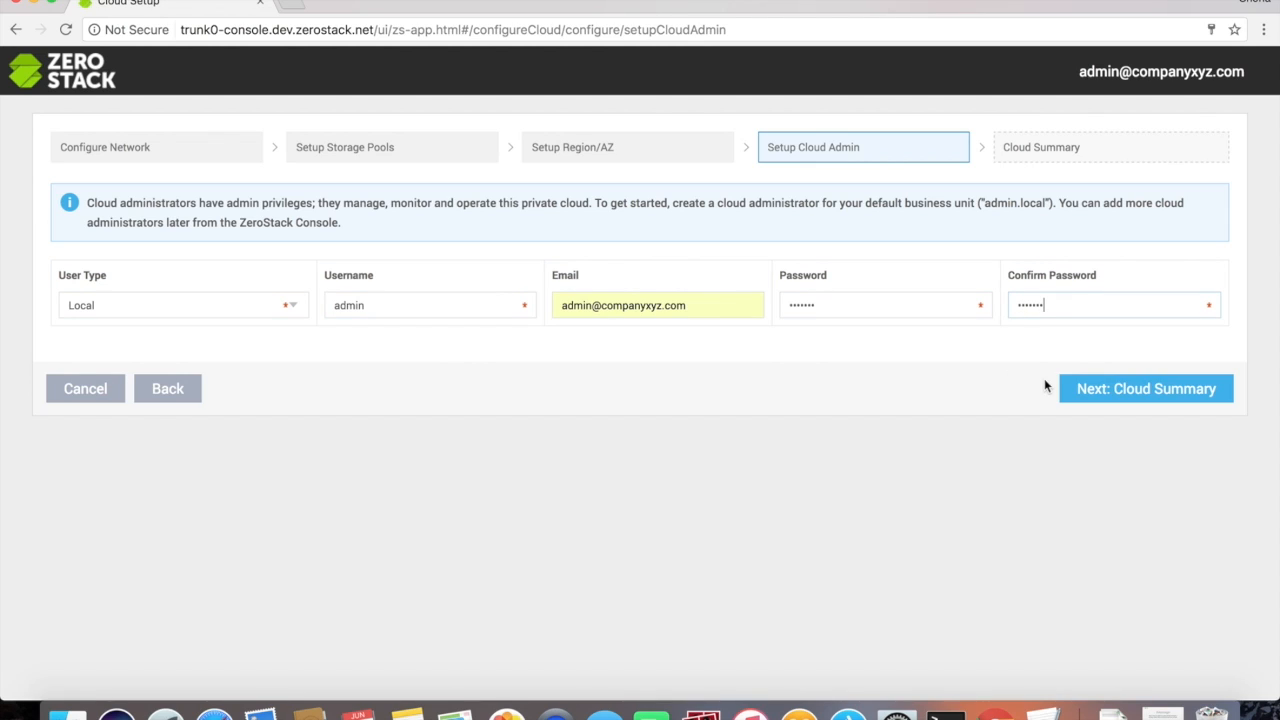
pyautogui.click(1112, 394)
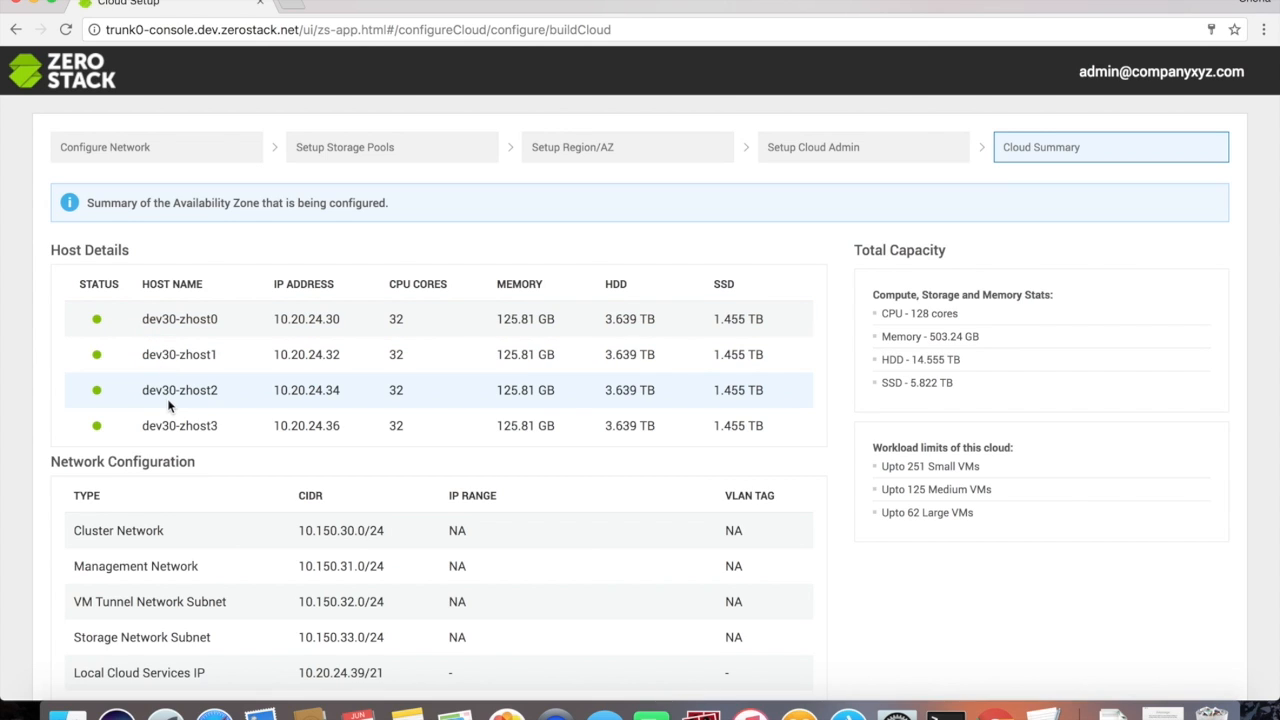
# Step: Review the Cloud Summary's storage pools and object storage, then build the cloud
pyautogui.scroll(-4, 172, 422)
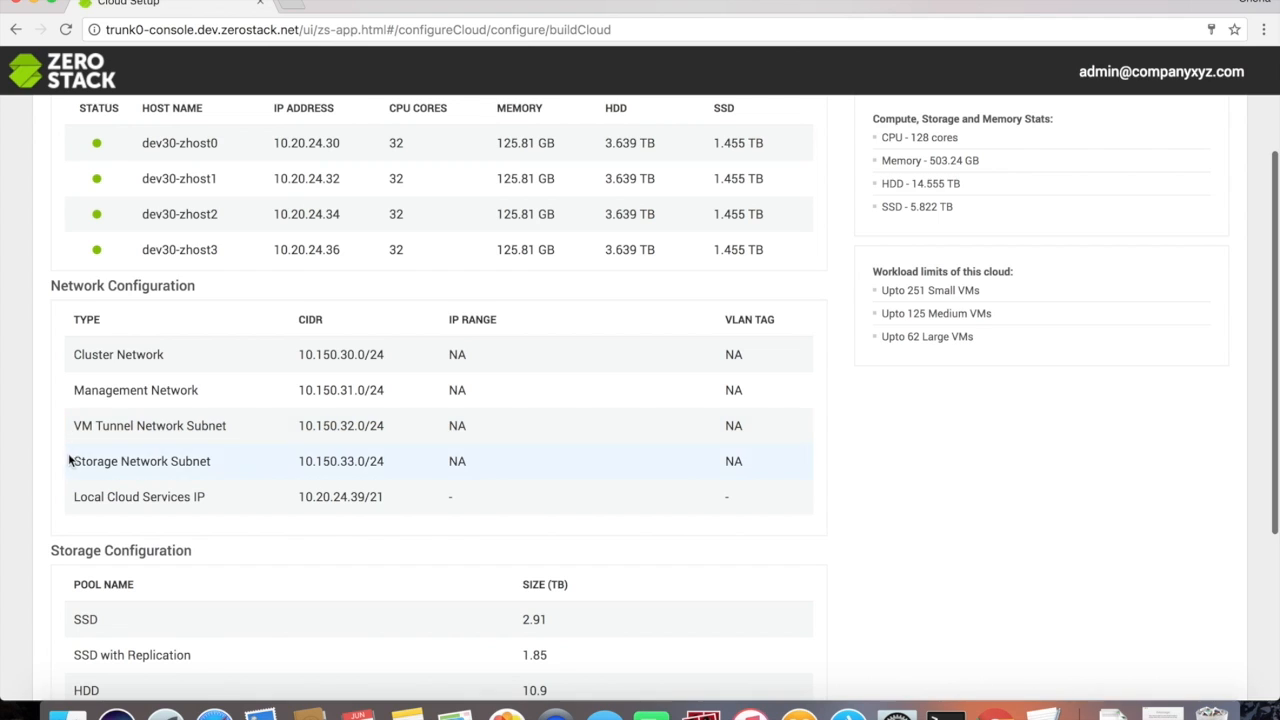
pyautogui.scroll(-5, 80, 508)
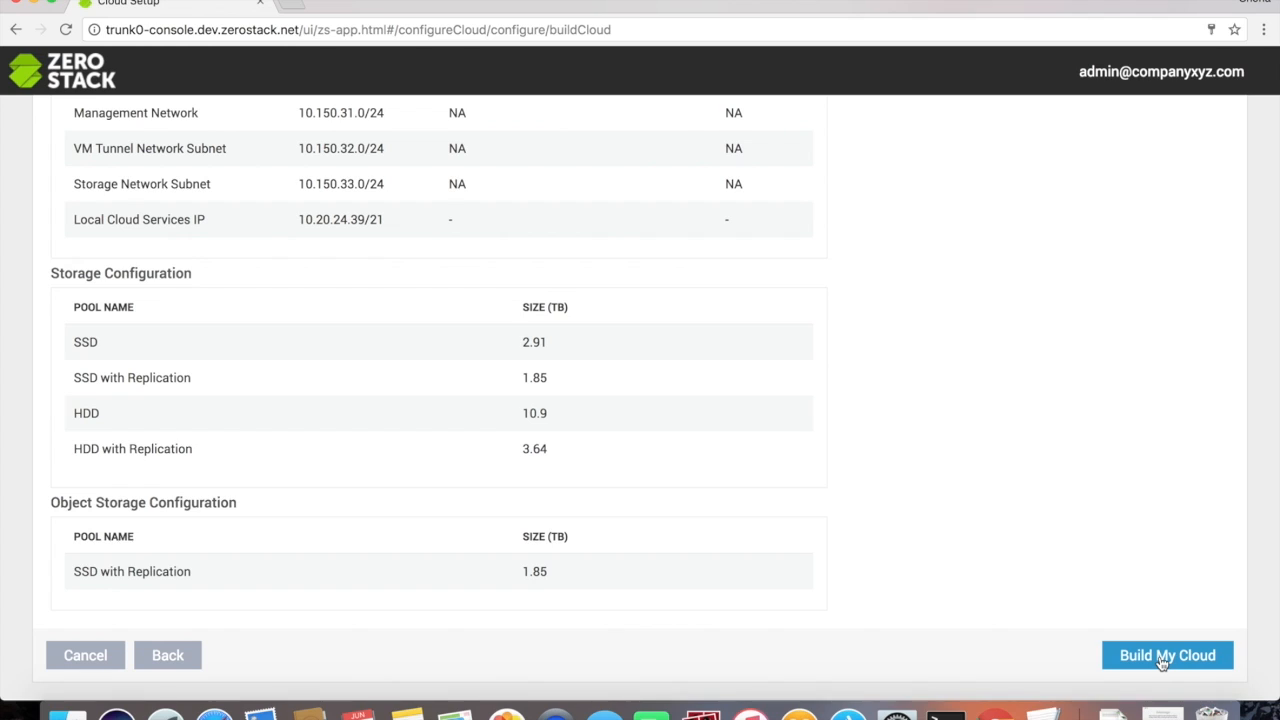
pyautogui.click(1162, 658)
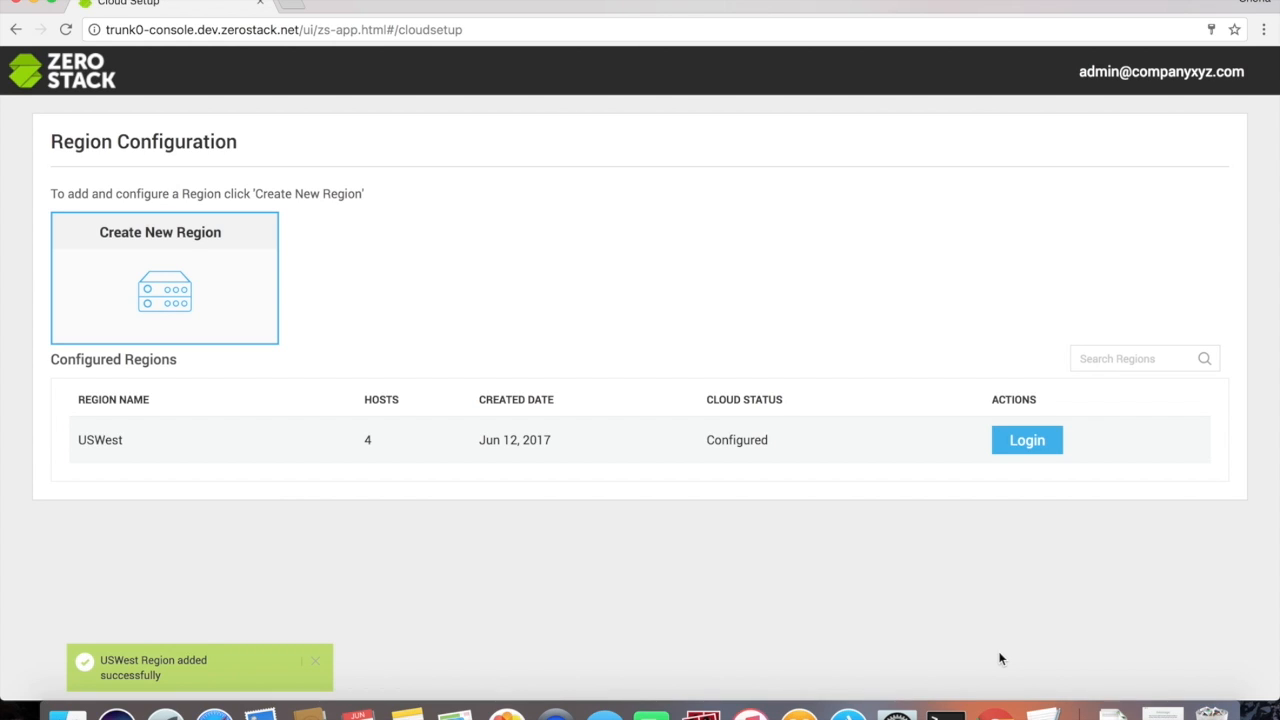
# Step: Log in to the USWest console with the account password and review its 4-host, 128-CPU, 504 GB dashboard
pyautogui.click(1027, 441)
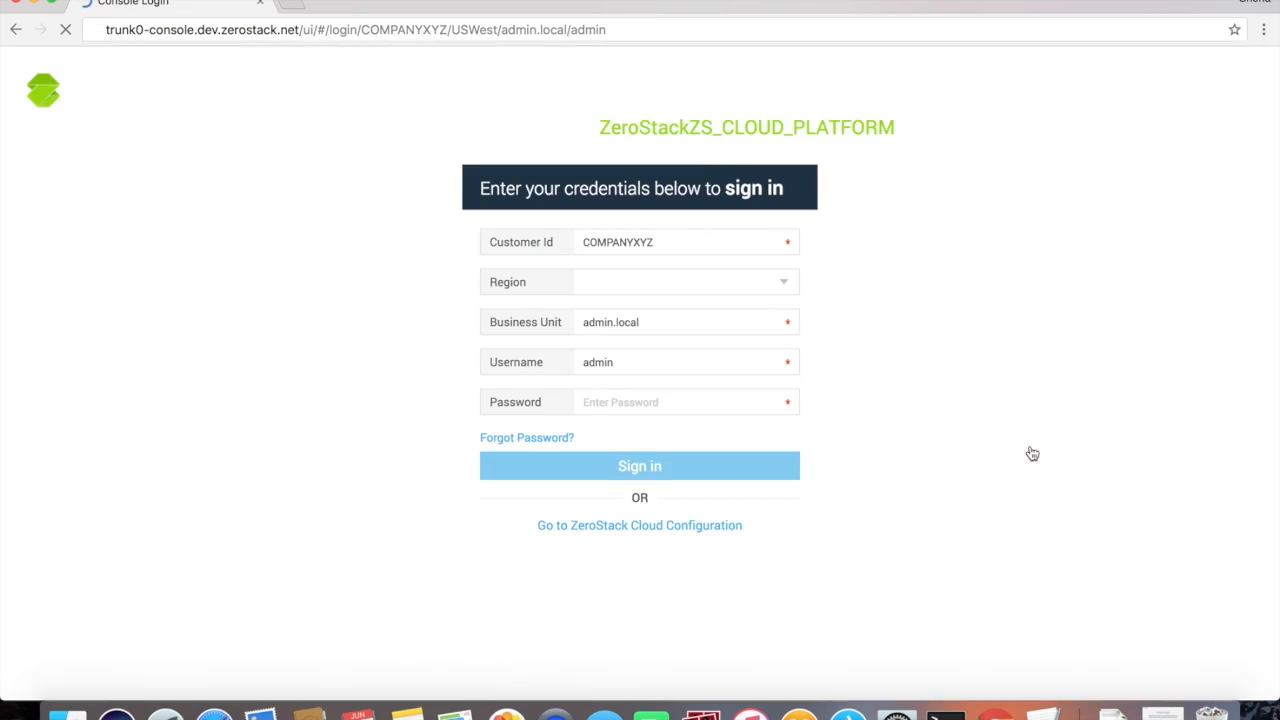
pyautogui.click(672, 401)
pyautogui.write('admin')
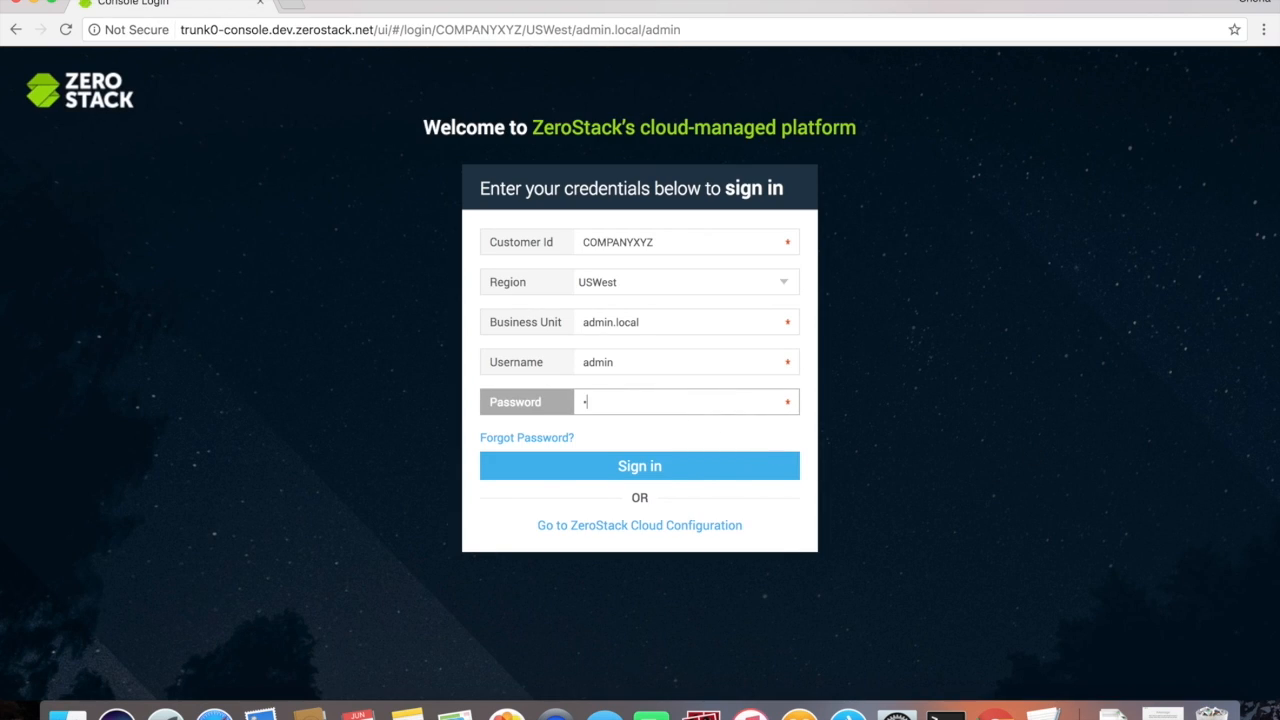
pyautogui.write('12')
pyautogui.click(647, 468)
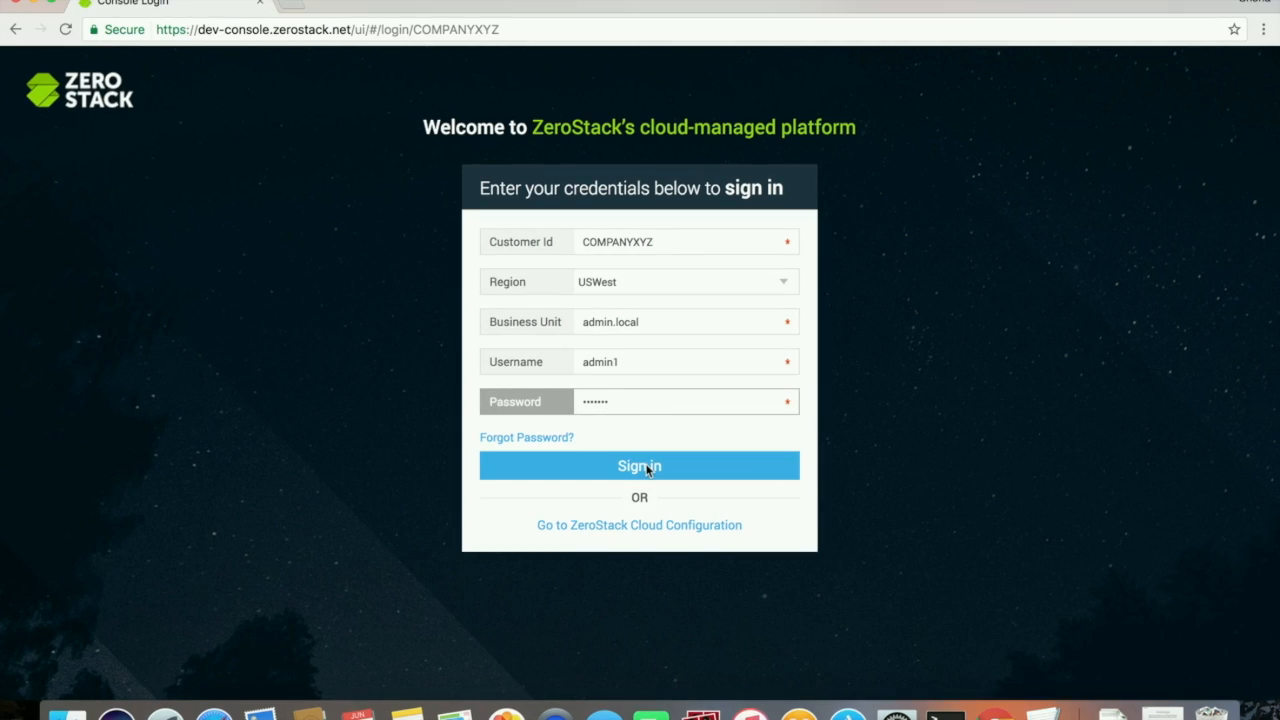
pyautogui.click(647, 468)
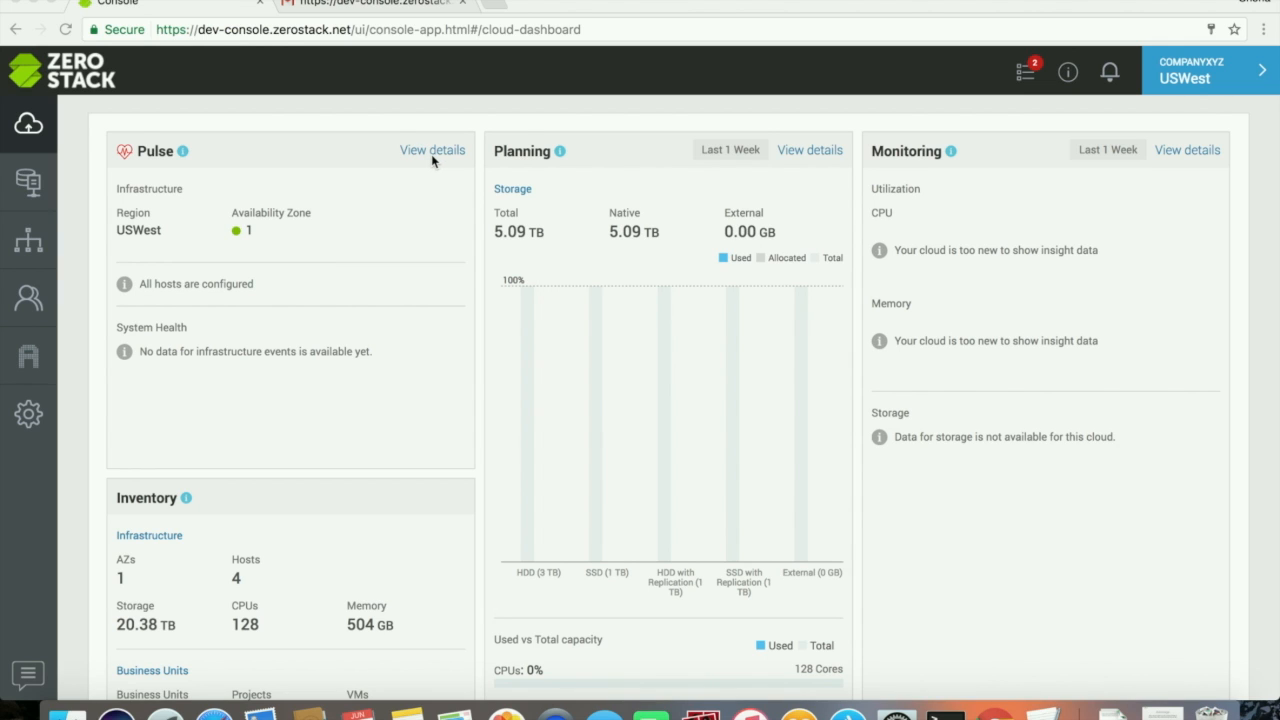
pyautogui.scroll(-3, 433, 160)
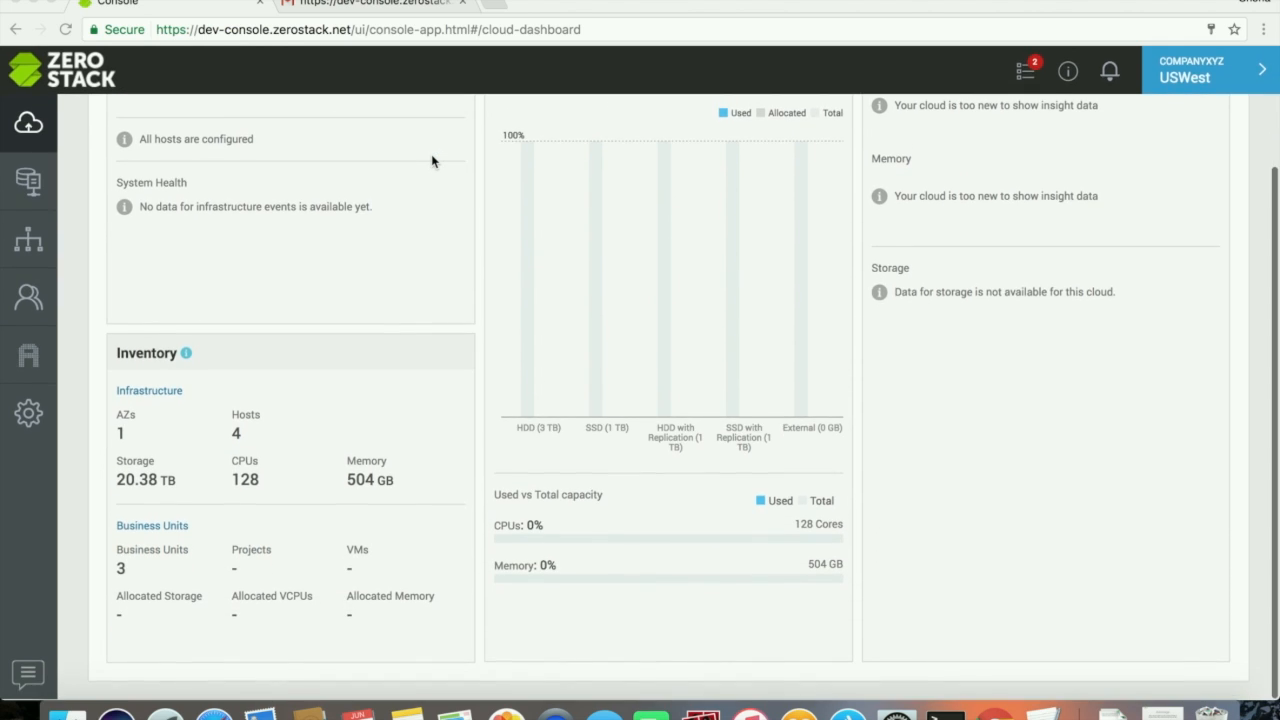